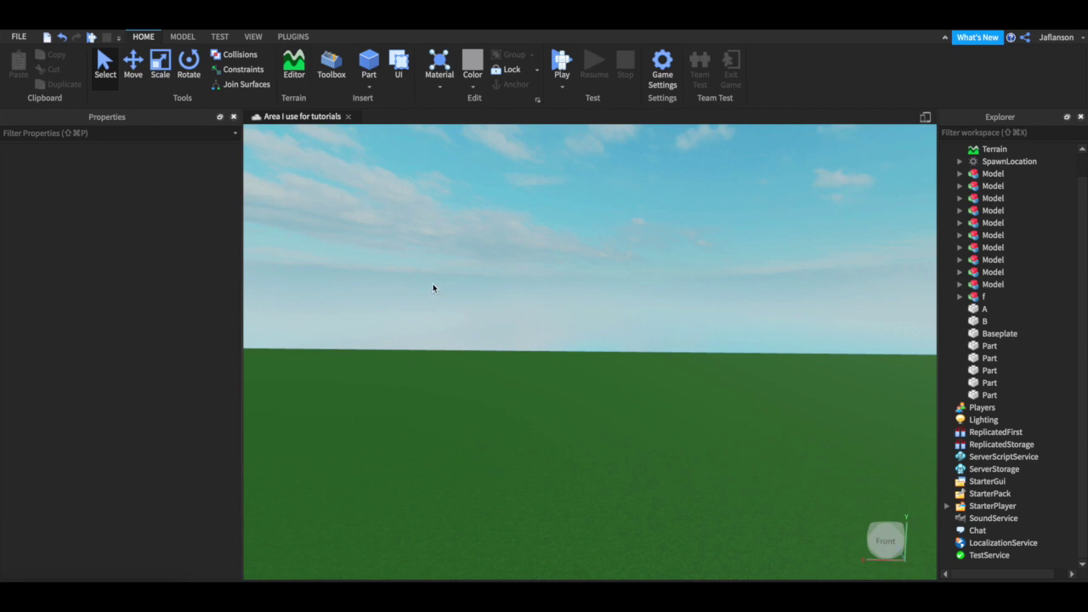
# - Open the plugin manager to view the installed plugins
pyautogui.click(298, 40)
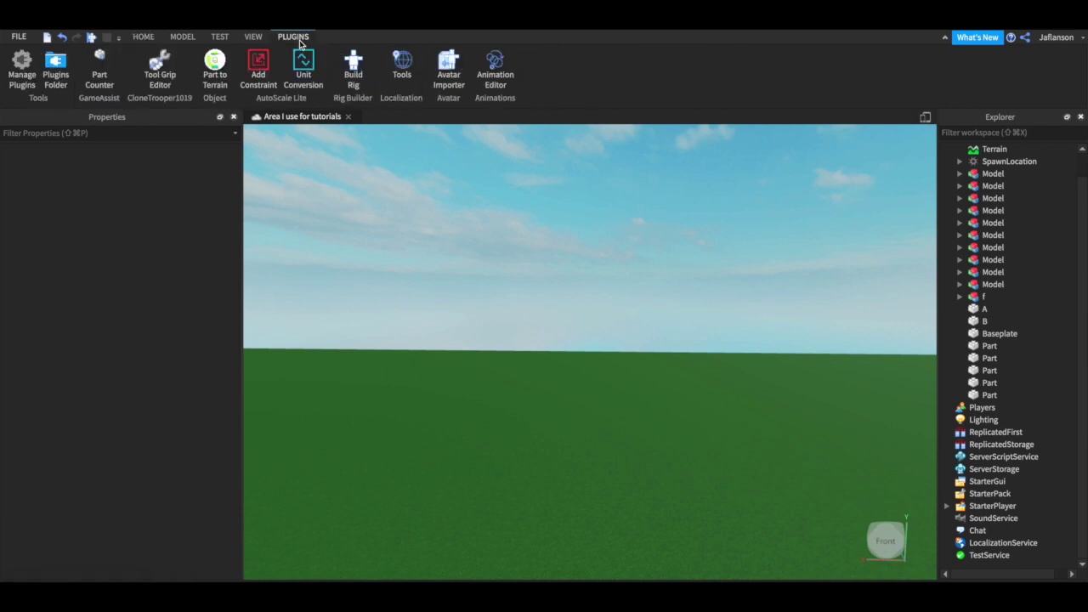
pyautogui.click(21, 65)
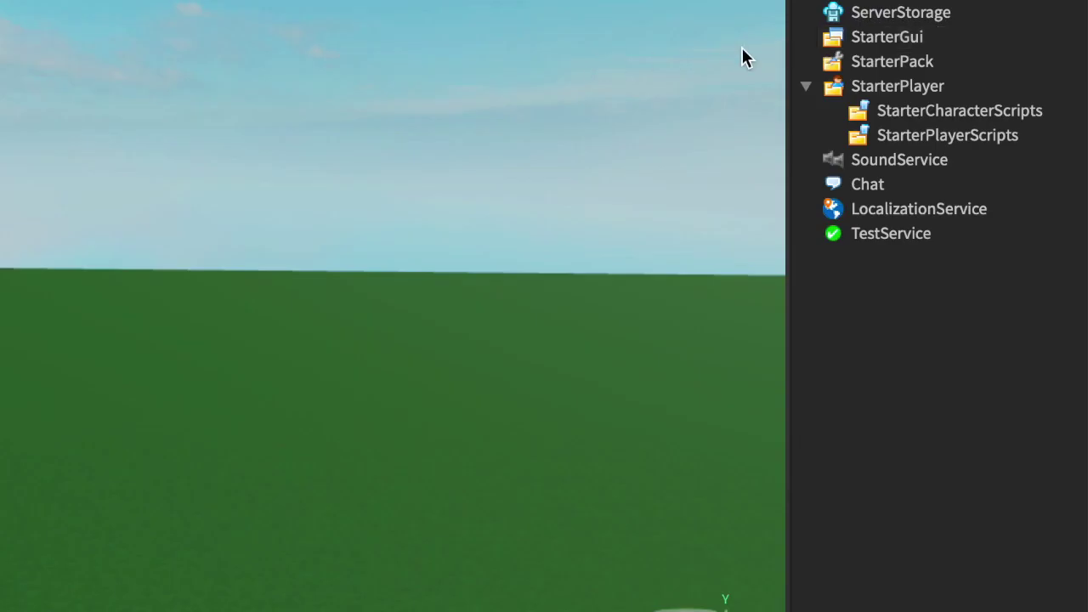
# - Insert a ScreenGui object into StarterGui
pyautogui.moveTo(969, 484)
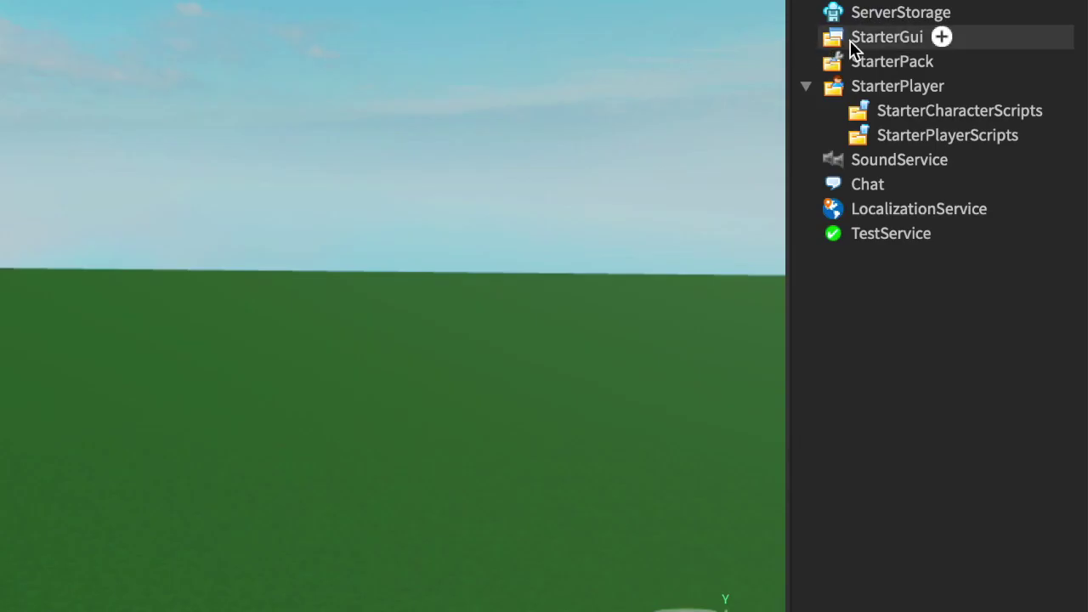
pyautogui.rightClick(851, 46)
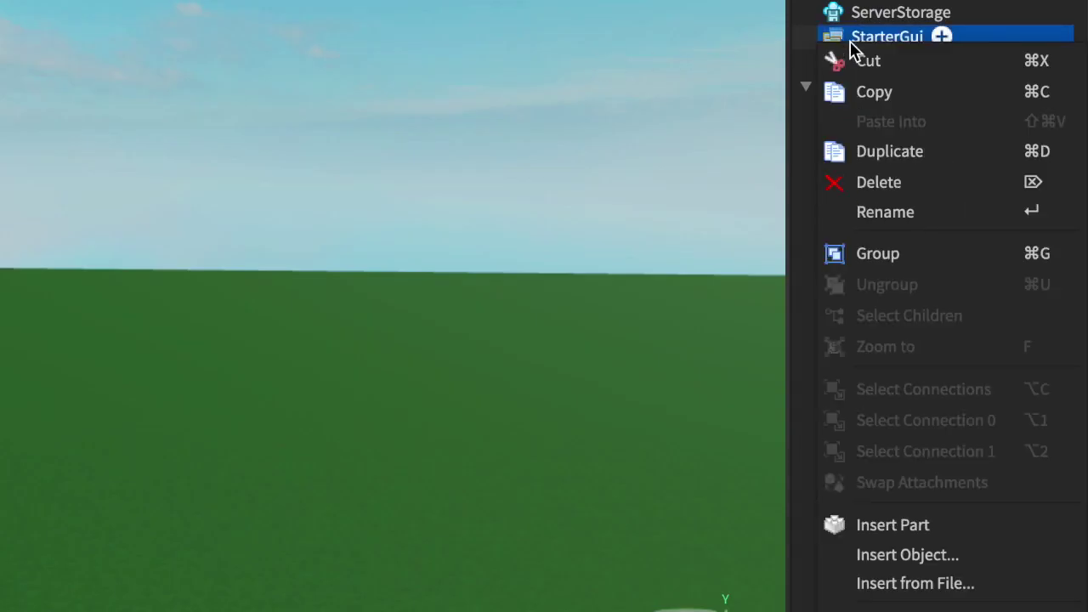
pyautogui.click(906, 549)
pyautogui.click(881, 157)
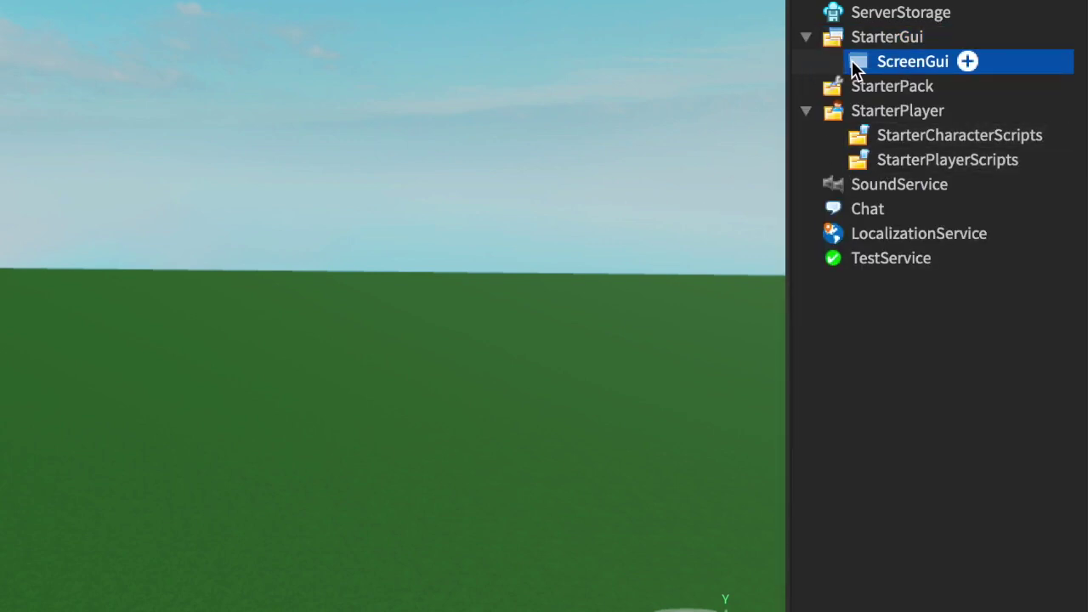
# - Insert a TextLabel into the ScreenGui and move it against the viewport's right edge, at about 0.813, 0.464 in scale
pyautogui.rightClick(887, 68)
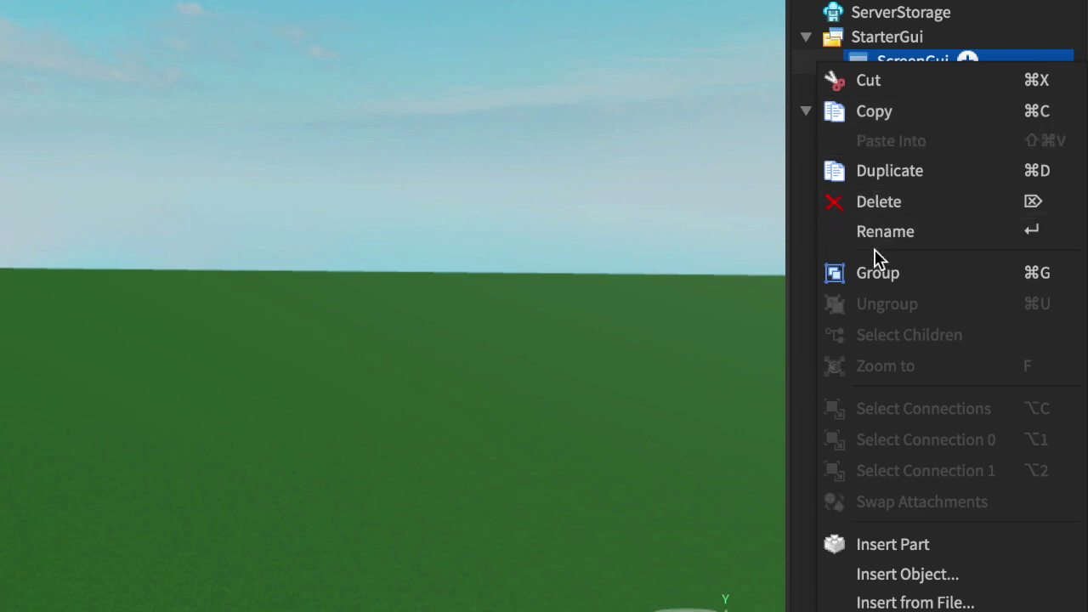
pyautogui.click(908, 574)
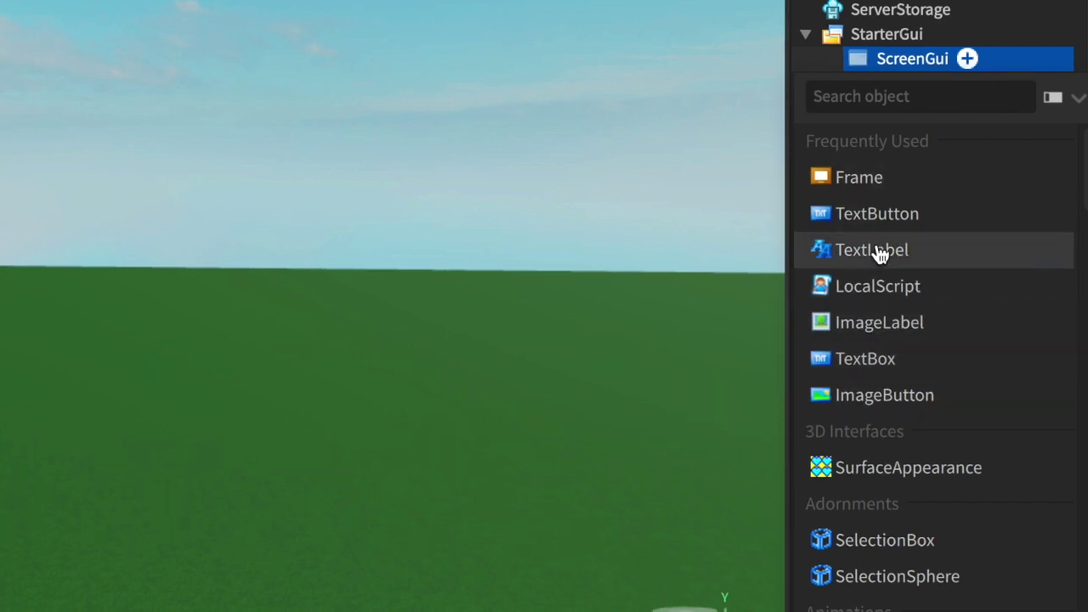
pyautogui.click(618, 198)
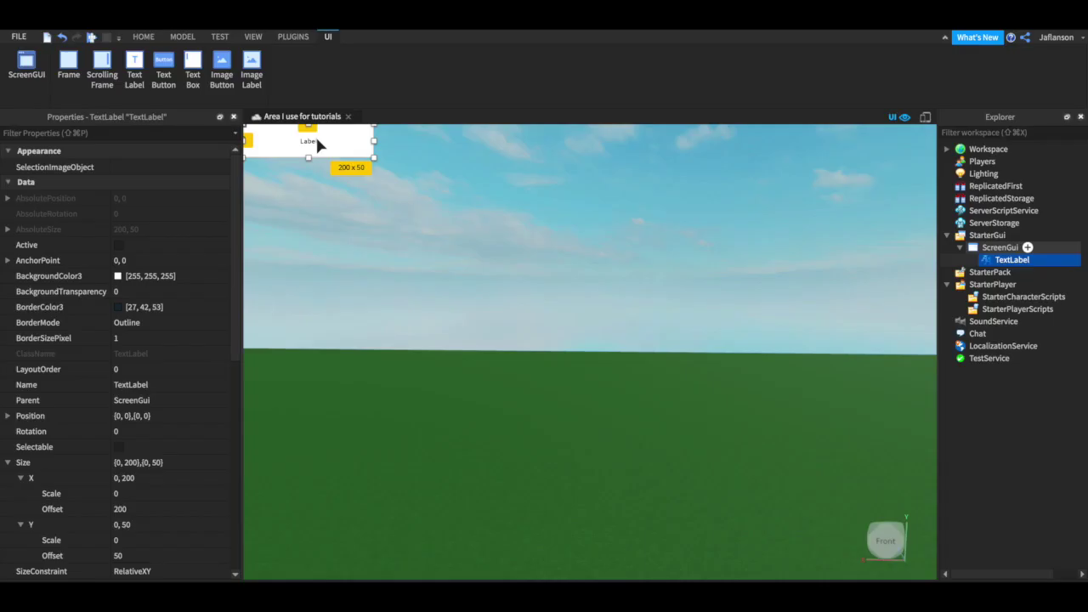
pyautogui.moveTo(318, 145); pyautogui.dragTo(881, 351)
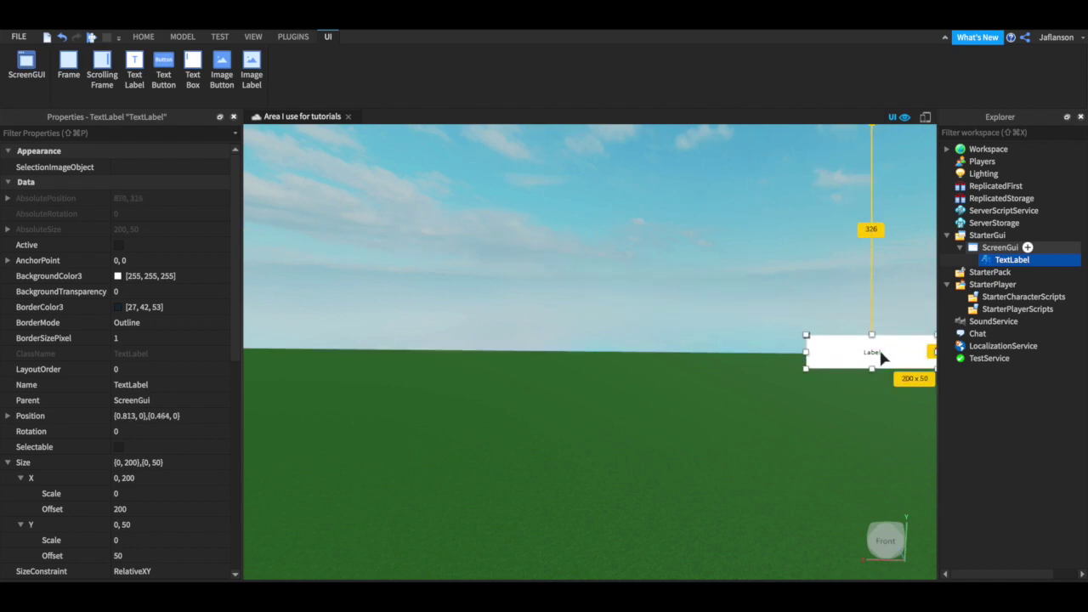
# - Set the TextLabel's text to 123456789
pyautogui.scroll(-5, 124, 375)
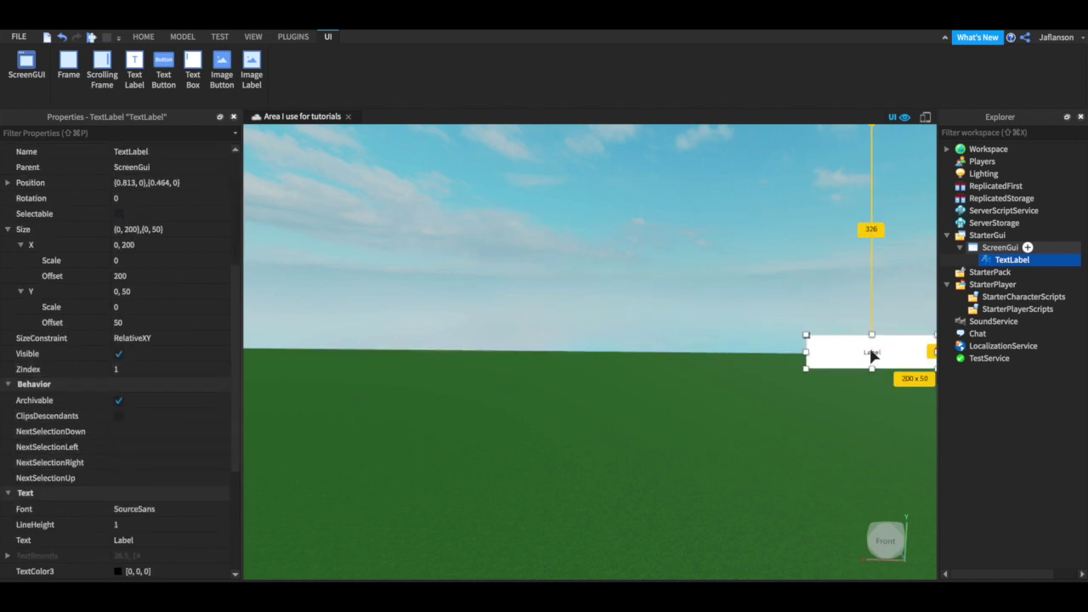
pyautogui.scroll(-5, 152, 431)
pyautogui.click(206, 338)
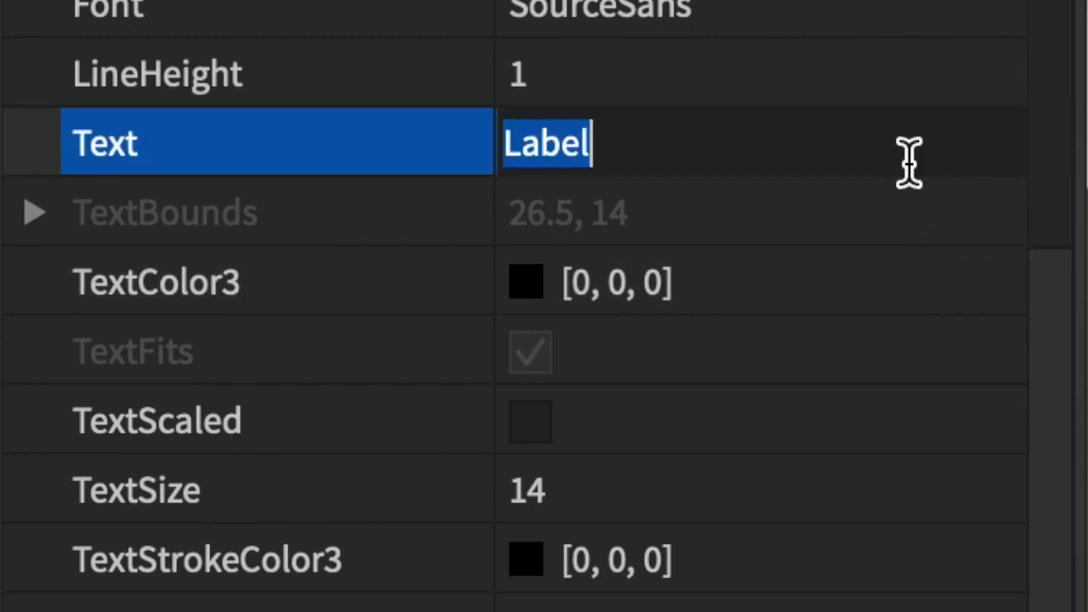
pyautogui.write('123456789')
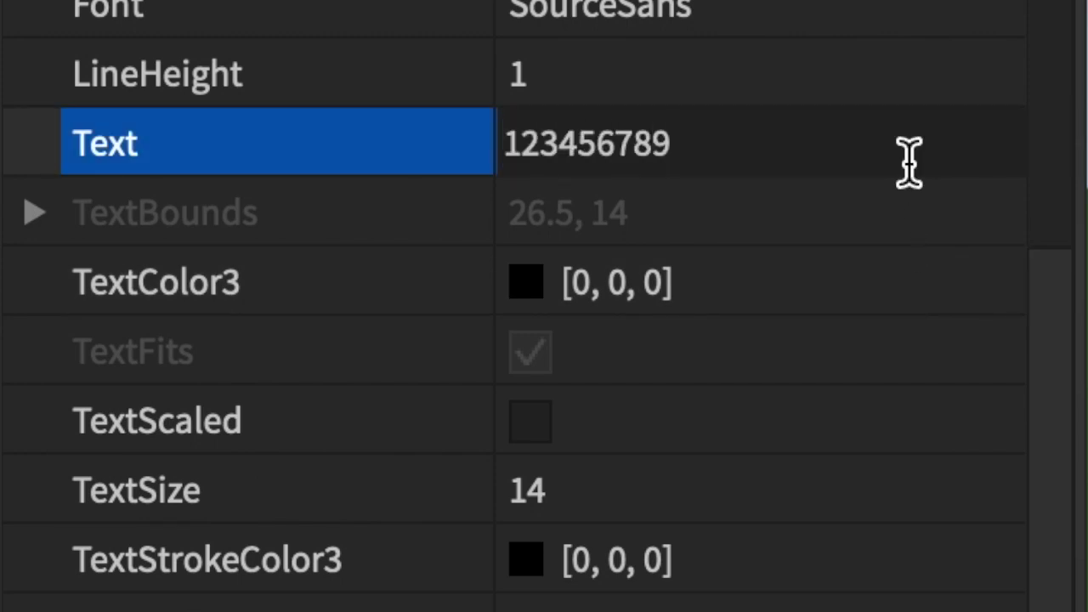
pyautogui.press('Return')
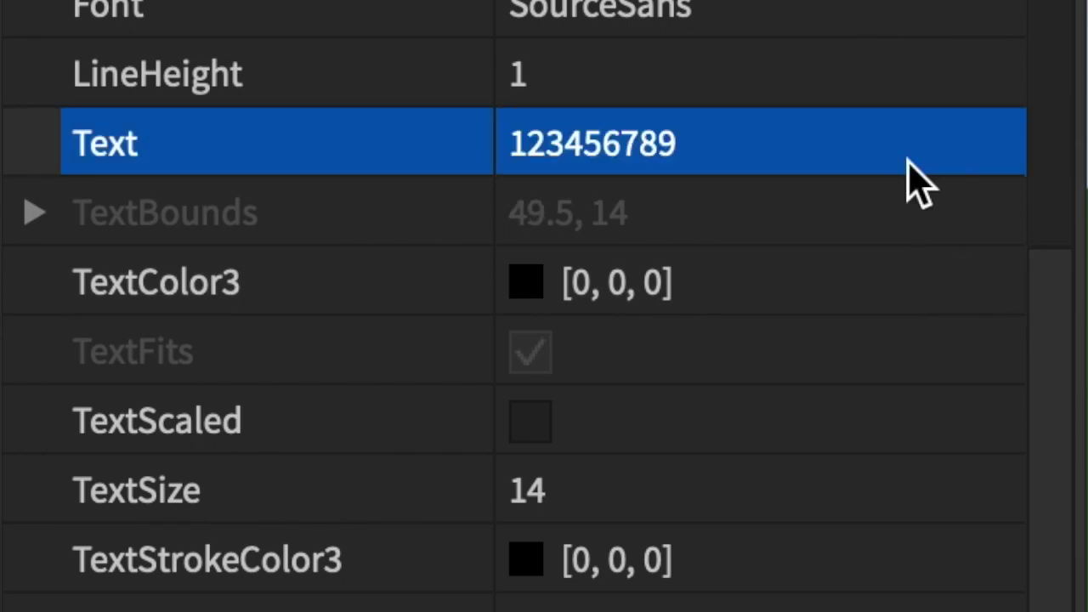
# - Set the TextLabel's text size to 55 and deselect the label
pyautogui.click(525, 491)
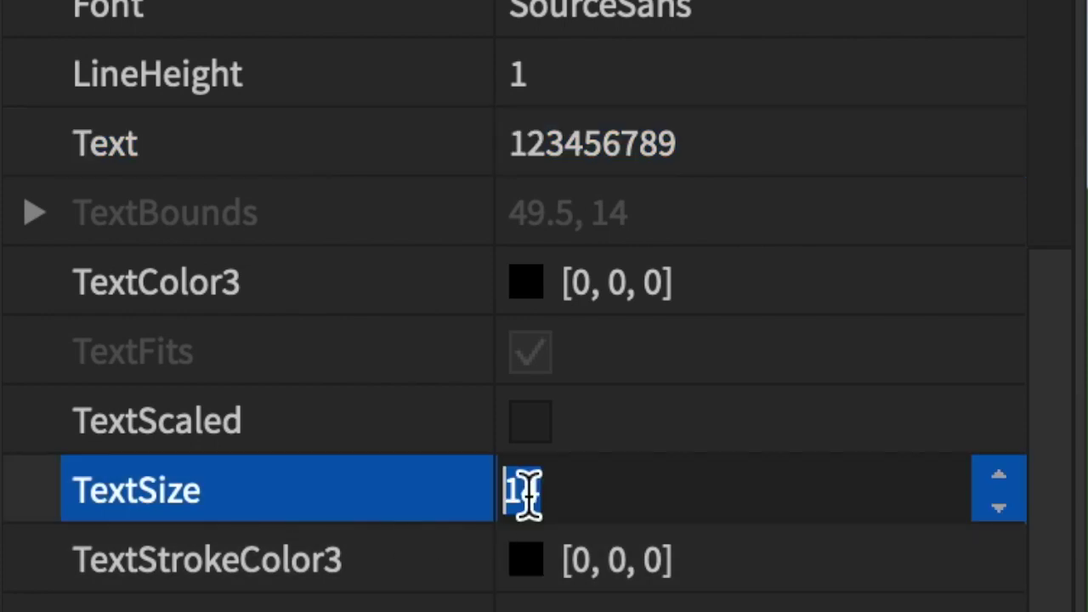
pyautogui.write('55')
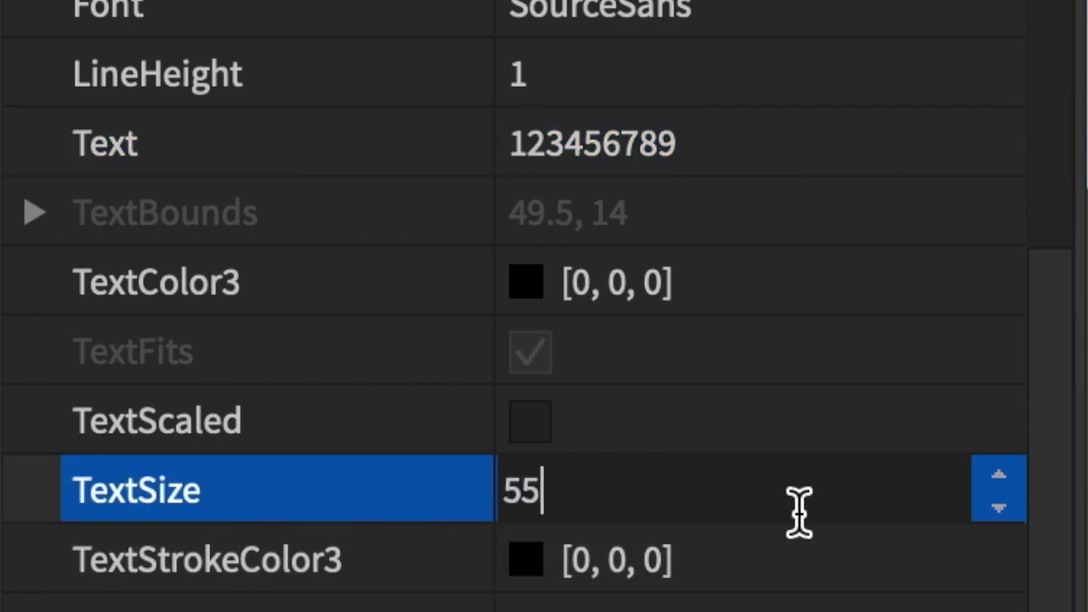
pyautogui.press('Return')
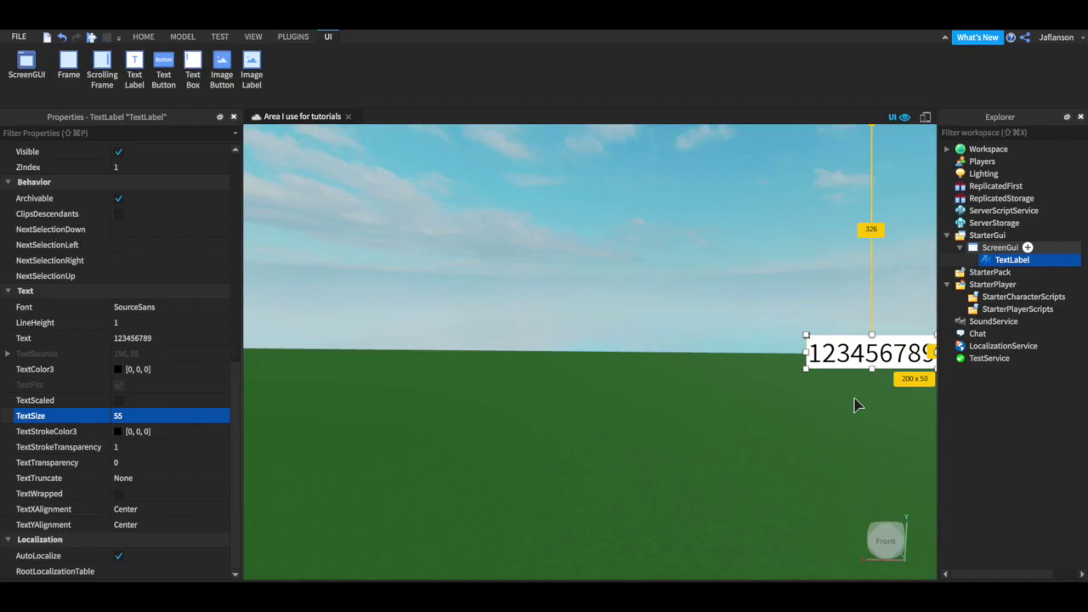
pyautogui.click(856, 403)
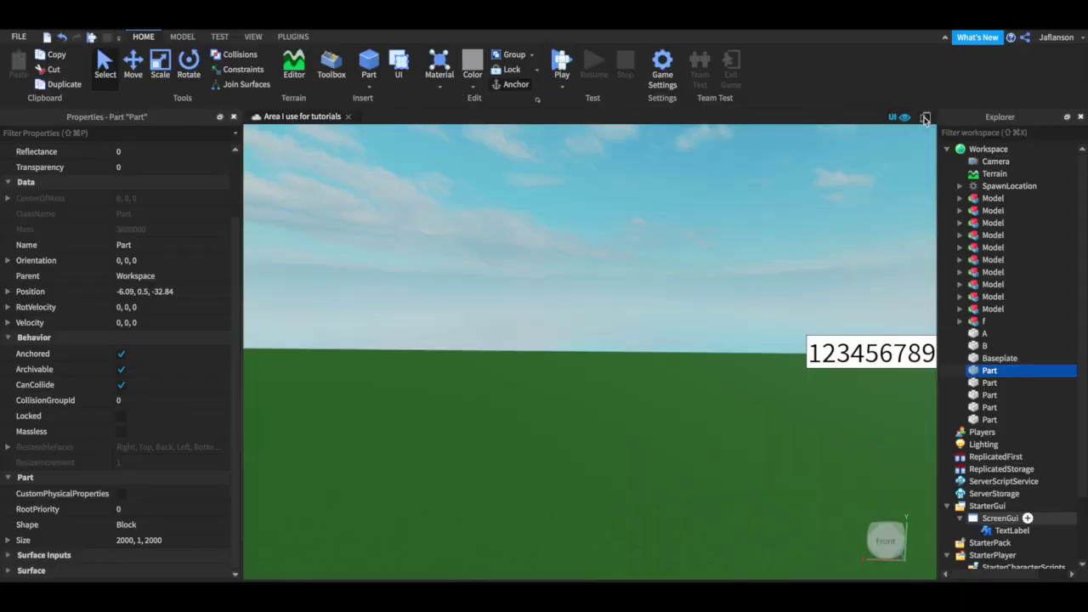
# - Preview the label on the emulated Samsung Galaxy S7 and Xbox One screens, and exit the device emulation
pyautogui.click(799, 87)
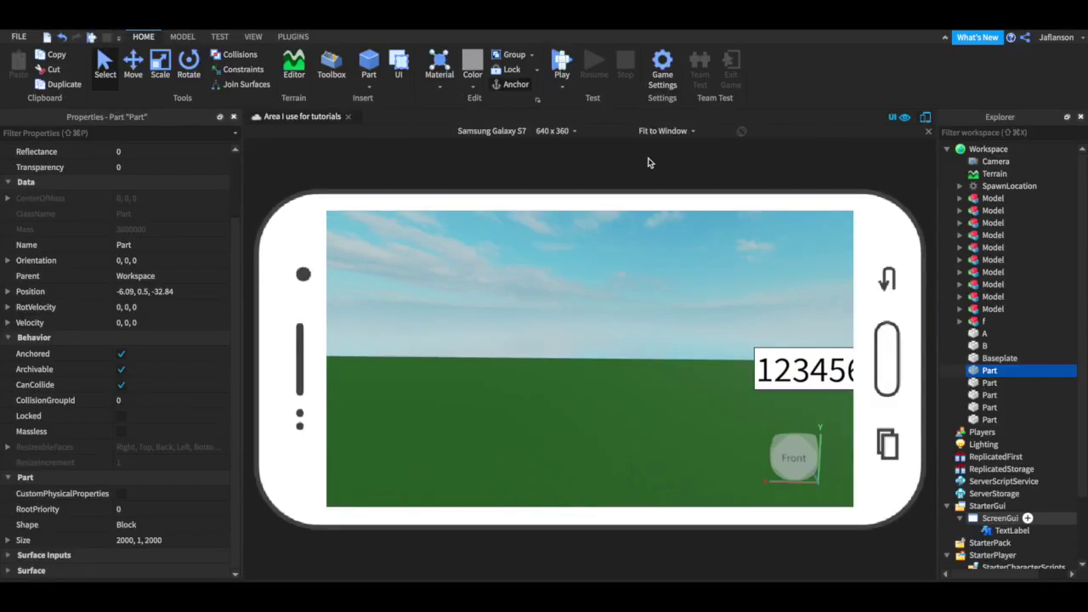
pyautogui.click(505, 135)
pyautogui.click(446, 538)
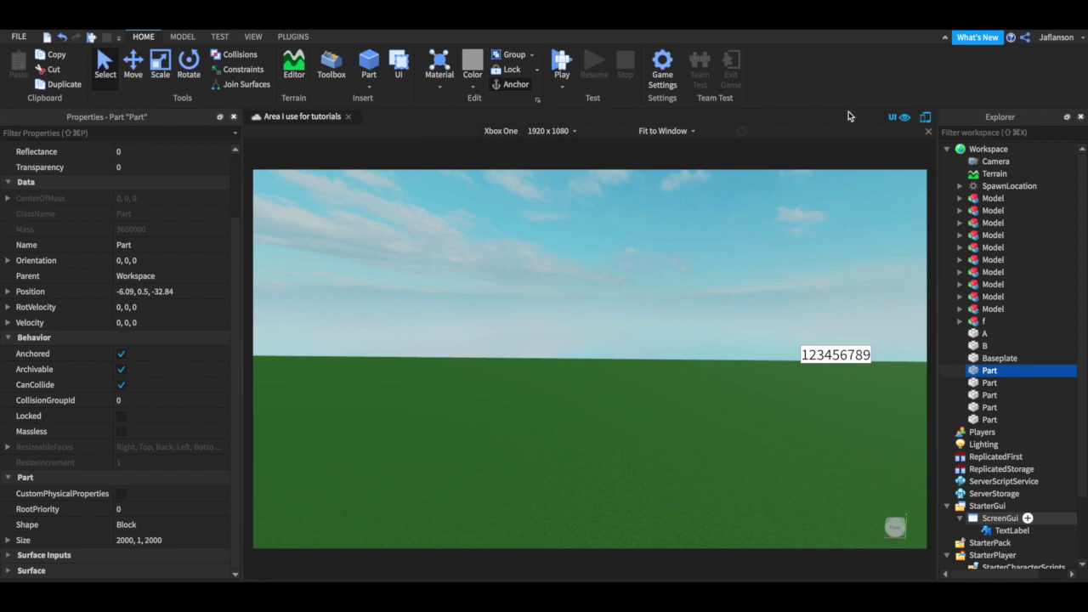
pyautogui.click(925, 117)
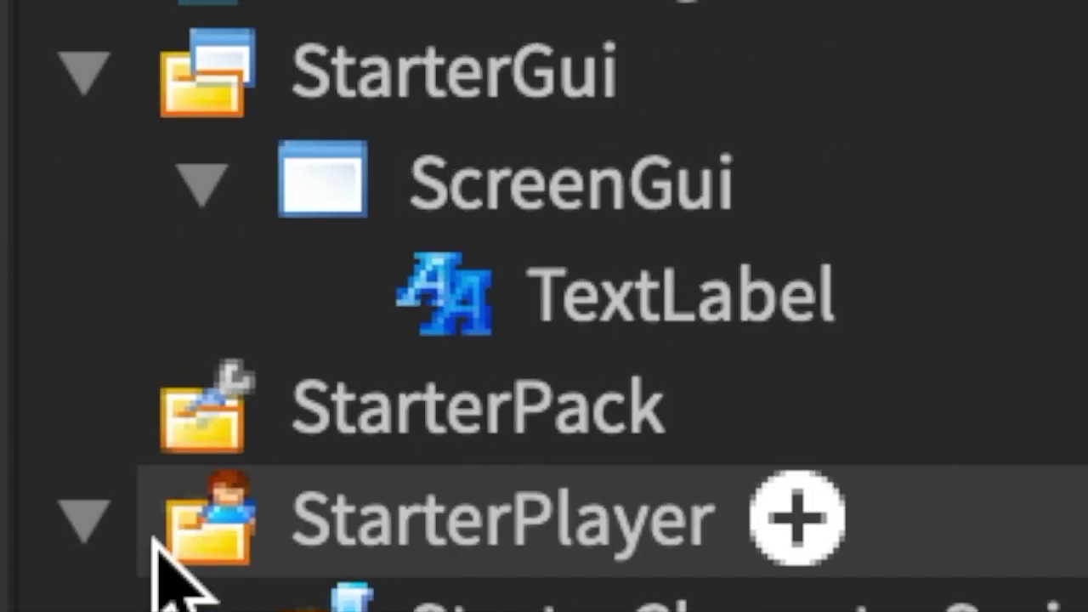
# - Convert the TextLabel's size from offset to scale with the AutoScale Lite Unit Conversion plugin, and close the plugin window
pyautogui.click(614, 291)
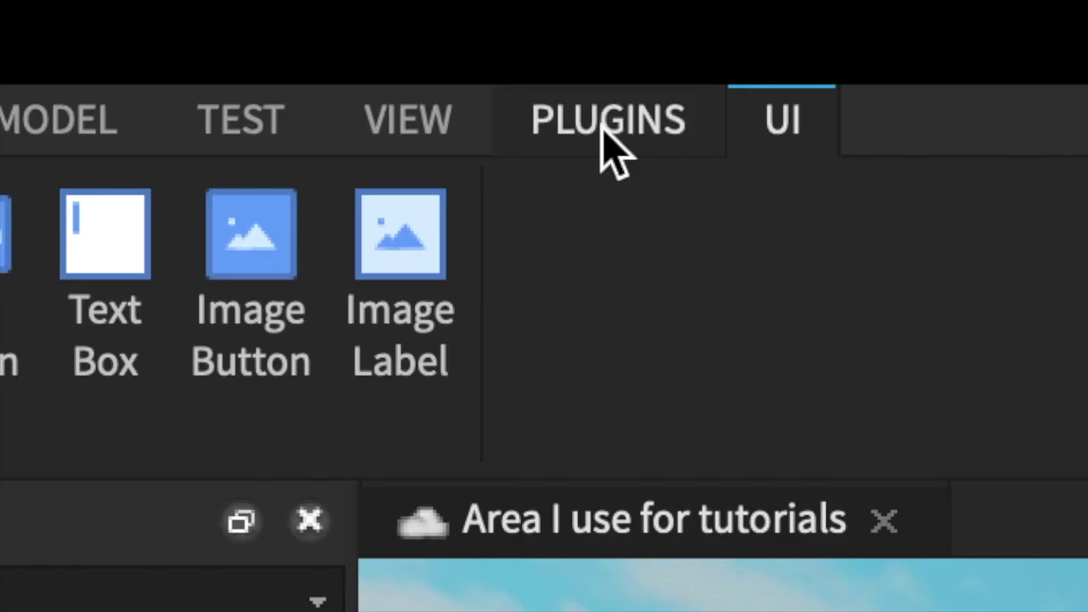
pyautogui.click(603, 134)
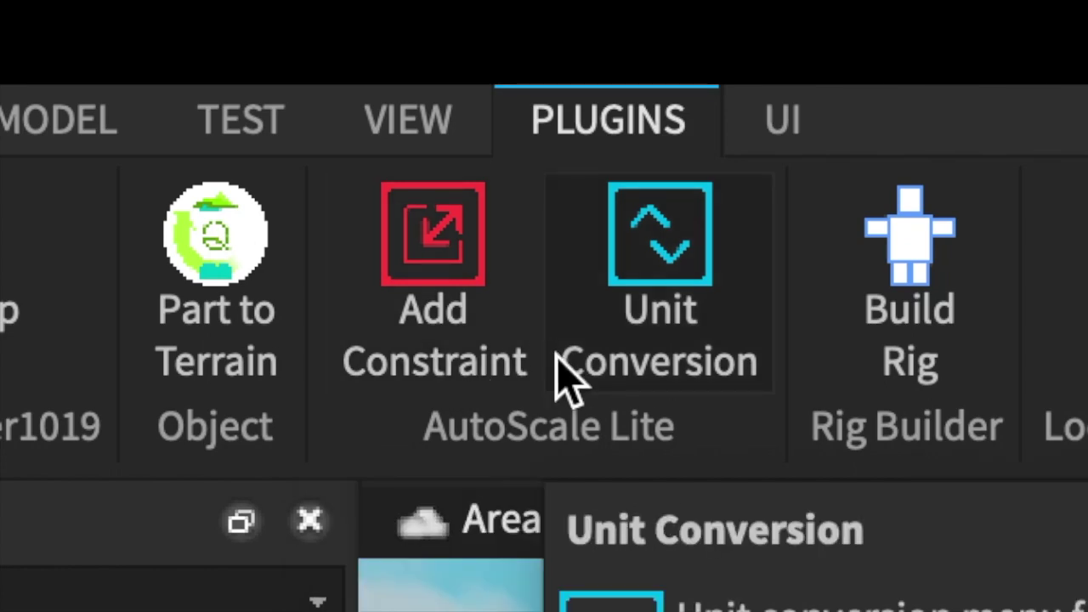
pyautogui.click(651, 378)
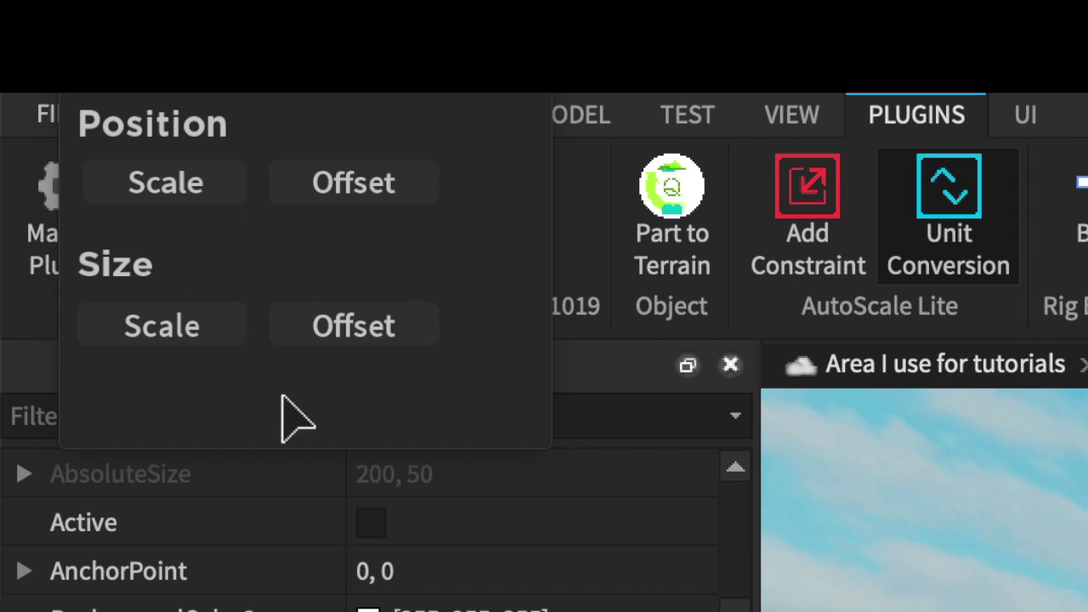
pyautogui.click(961, 229)
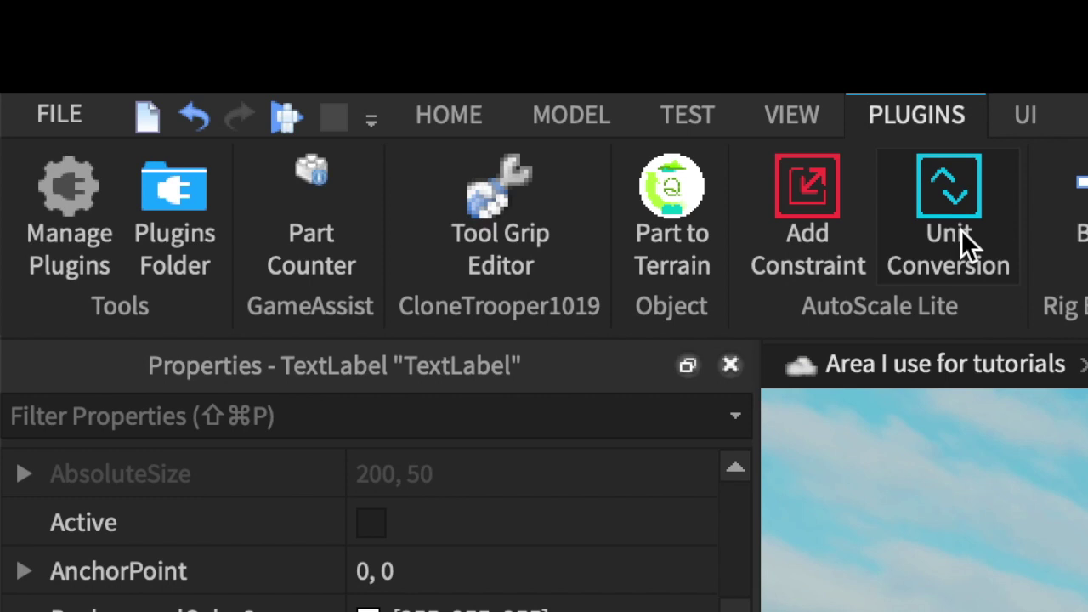
pyautogui.click(960, 230)
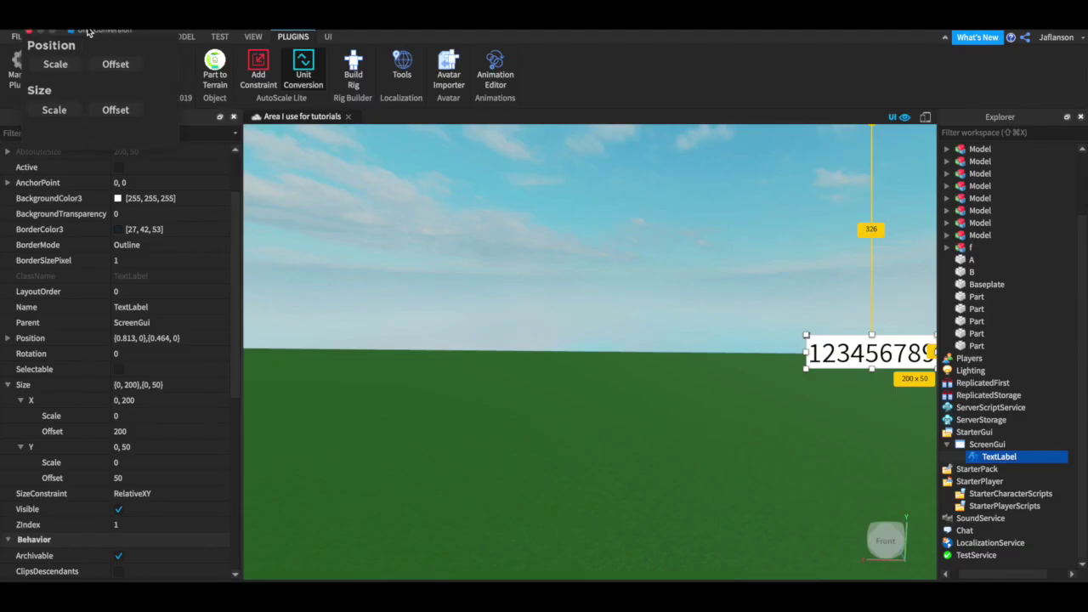
pyautogui.moveTo(88, 32); pyautogui.dragTo(400, 147)
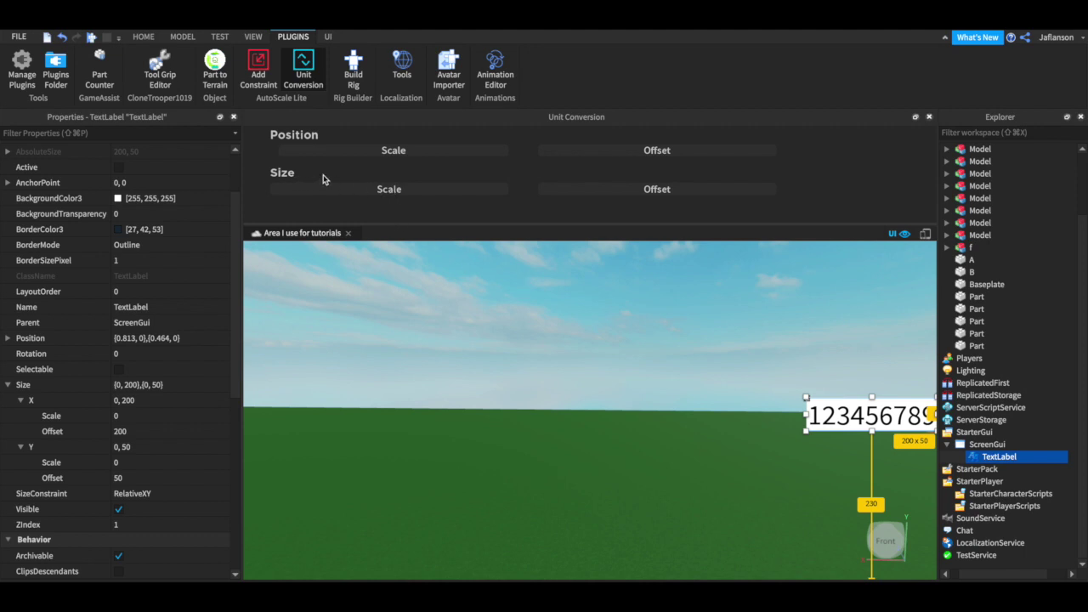
pyautogui.click(380, 190)
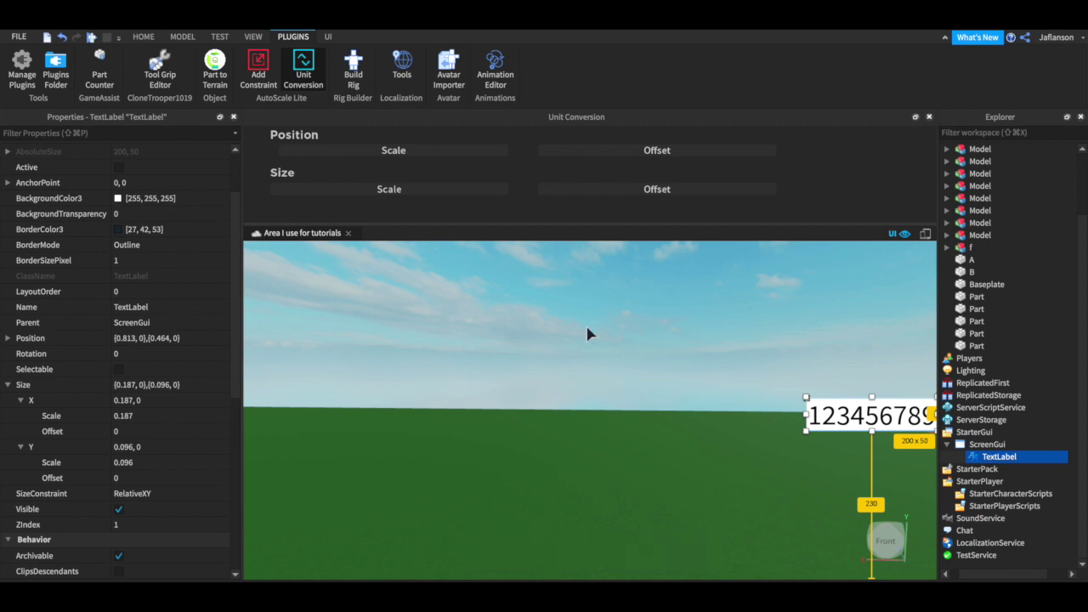
pyautogui.click(930, 117)
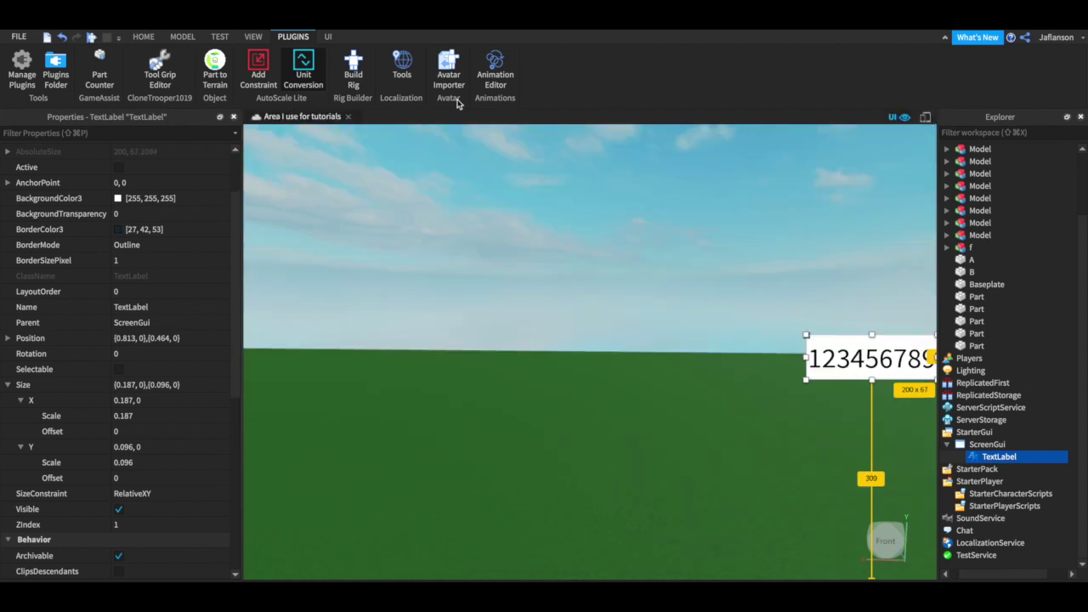
# - Preview the scaled label on the emulated Xbox One and Samsung Galaxy S7 screens
pyautogui.click(926, 117)
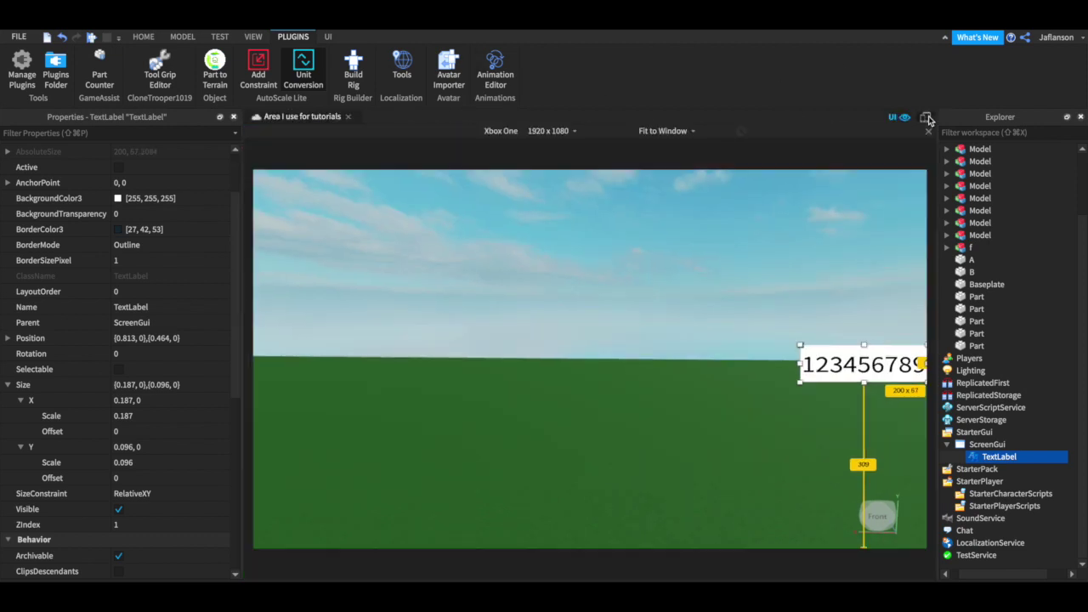
pyautogui.click(682, 364)
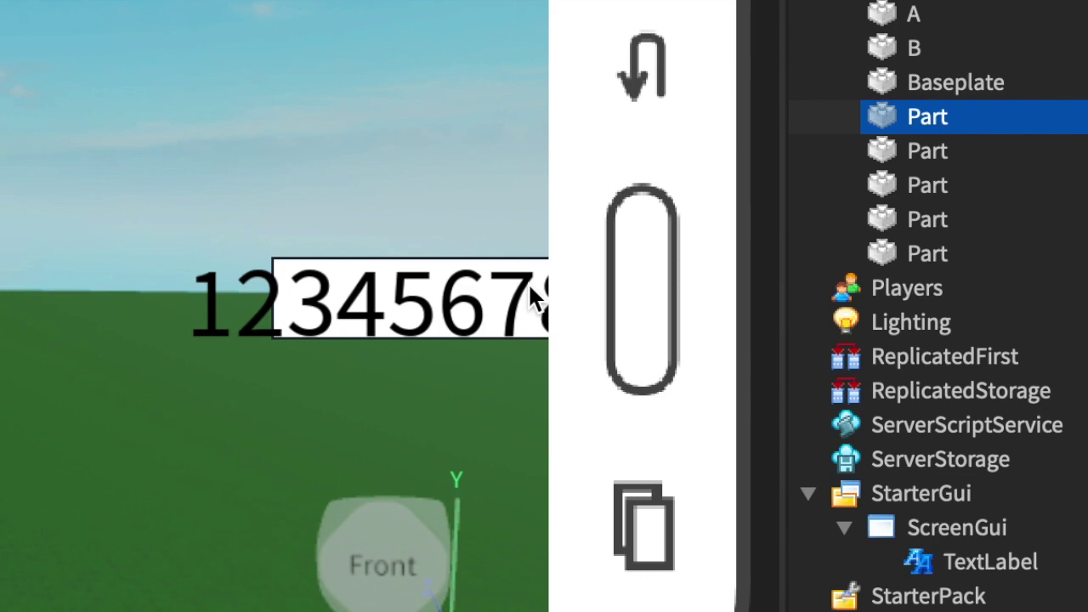
# - Enable TextScaled on the TextLabel
pyautogui.click(953, 564)
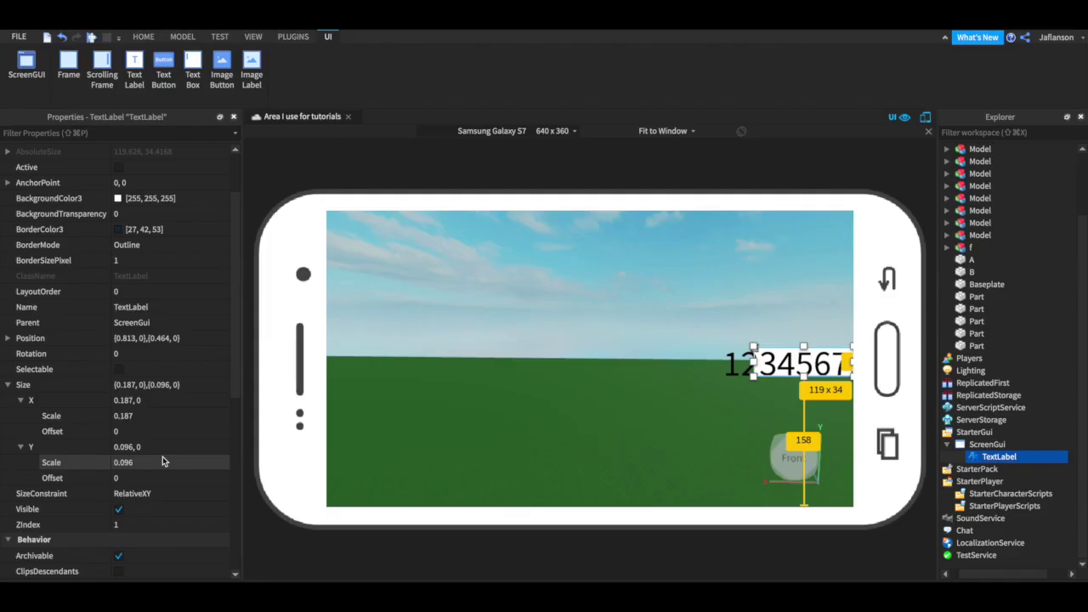
pyautogui.scroll(-5, 157, 462)
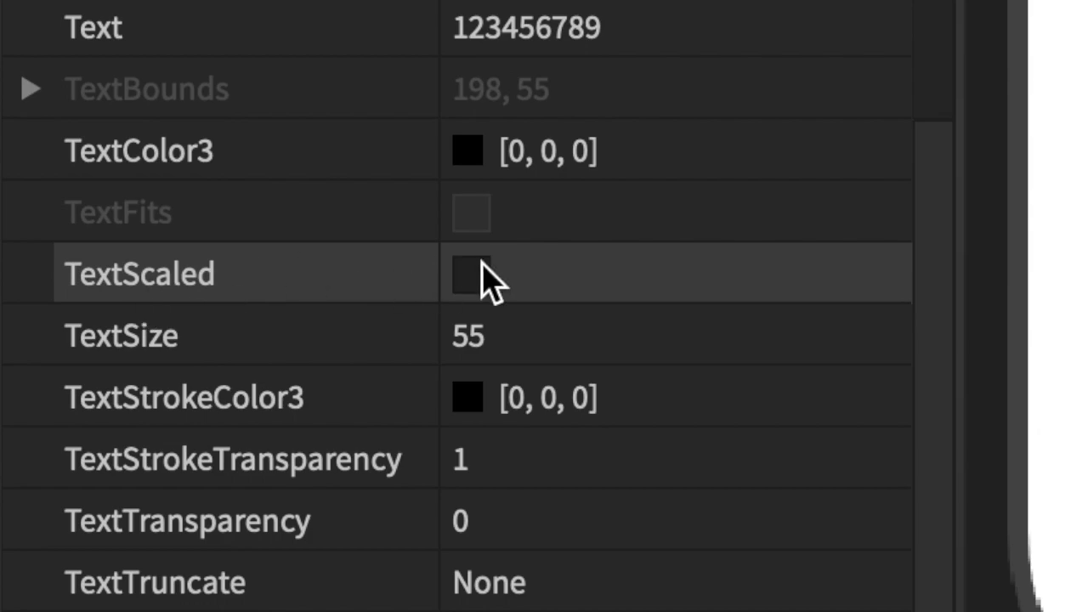
pyautogui.click(476, 274)
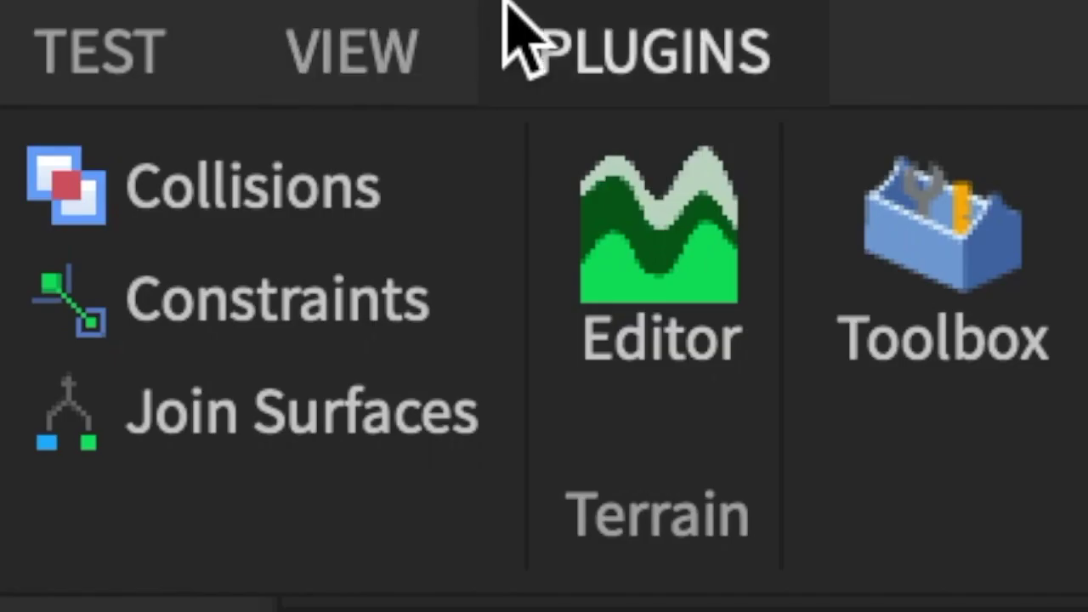
# - Show the plugin tools and widen the Properties pane slightly
pyautogui.click(283, 37)
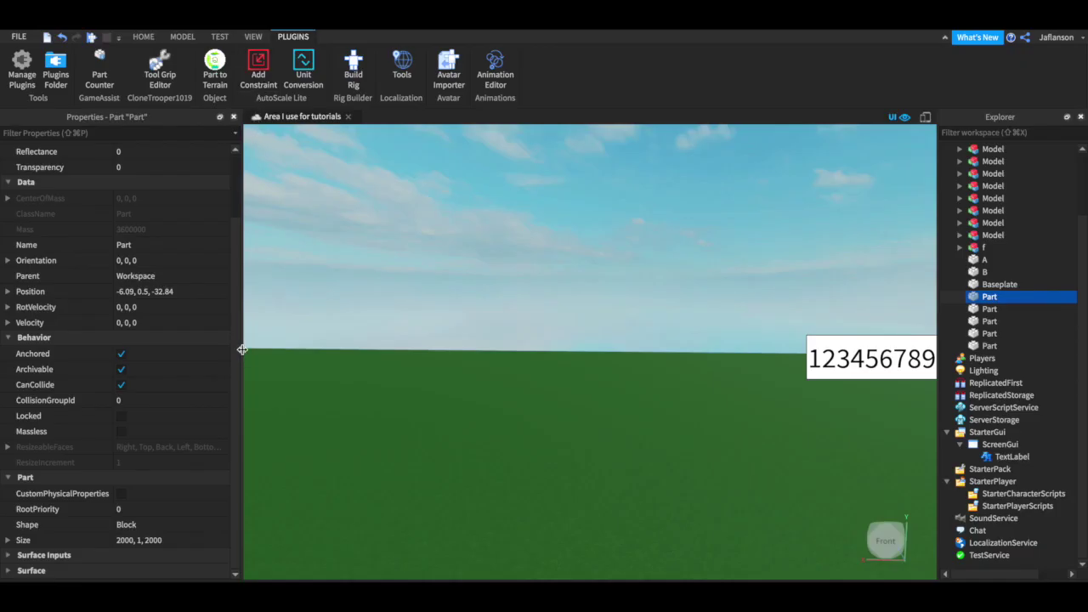
pyautogui.moveTo(240, 347); pyautogui.dragTo(256, 347)
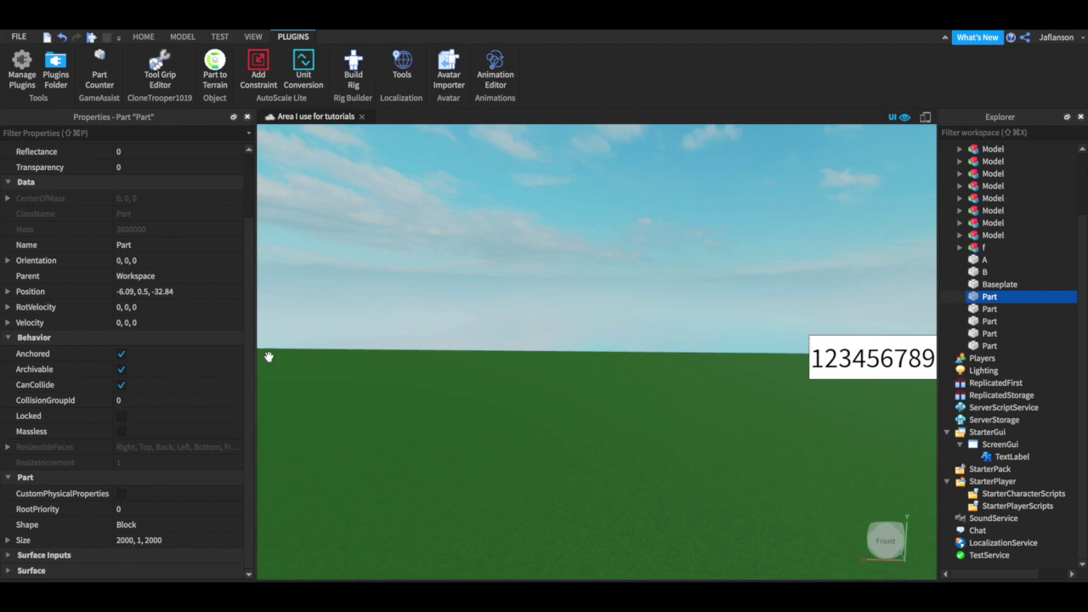
# - Add an AutoScale Lite constraint to the TextLabel, and adjust the width of the Properties pane
pyautogui.moveTo(256, 357); pyautogui.dragTo(725, 376)
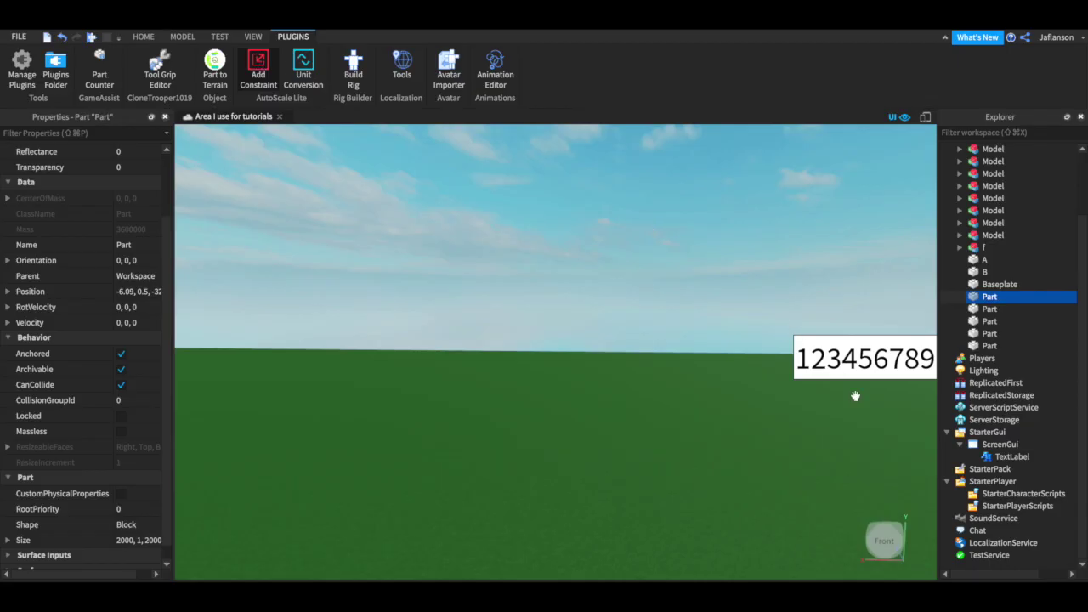
pyautogui.click(1012, 456)
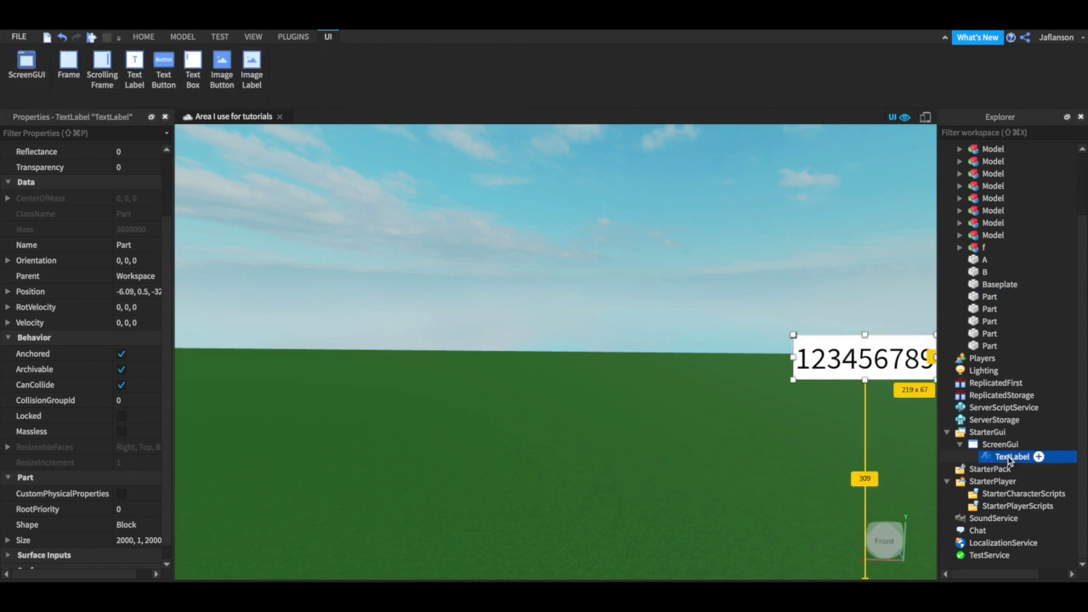
pyautogui.click(293, 37)
pyautogui.click(262, 75)
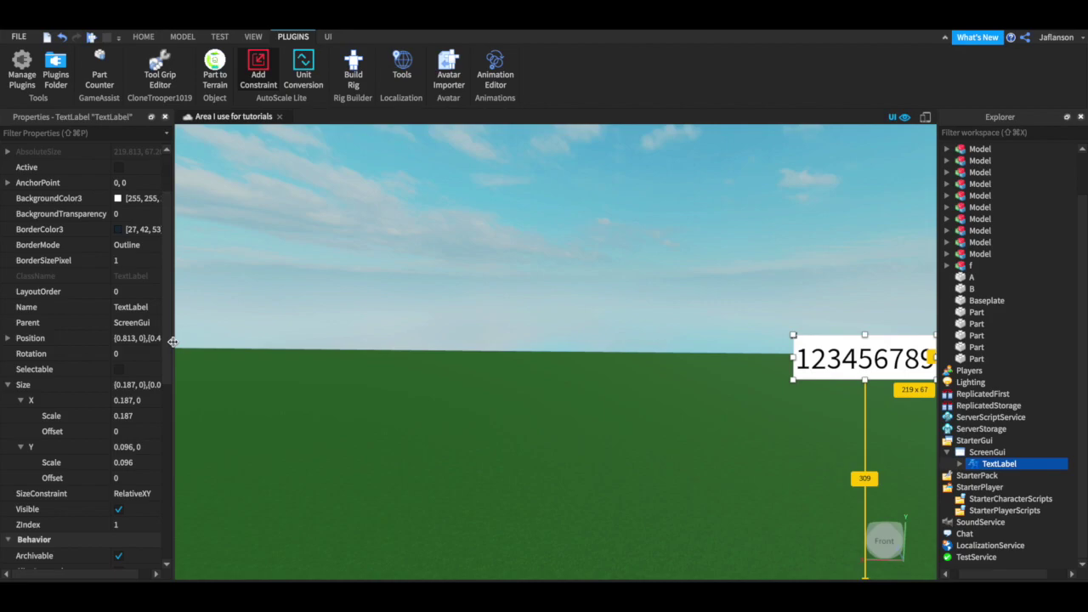
pyautogui.moveTo(173, 341); pyautogui.dragTo(315, 341)
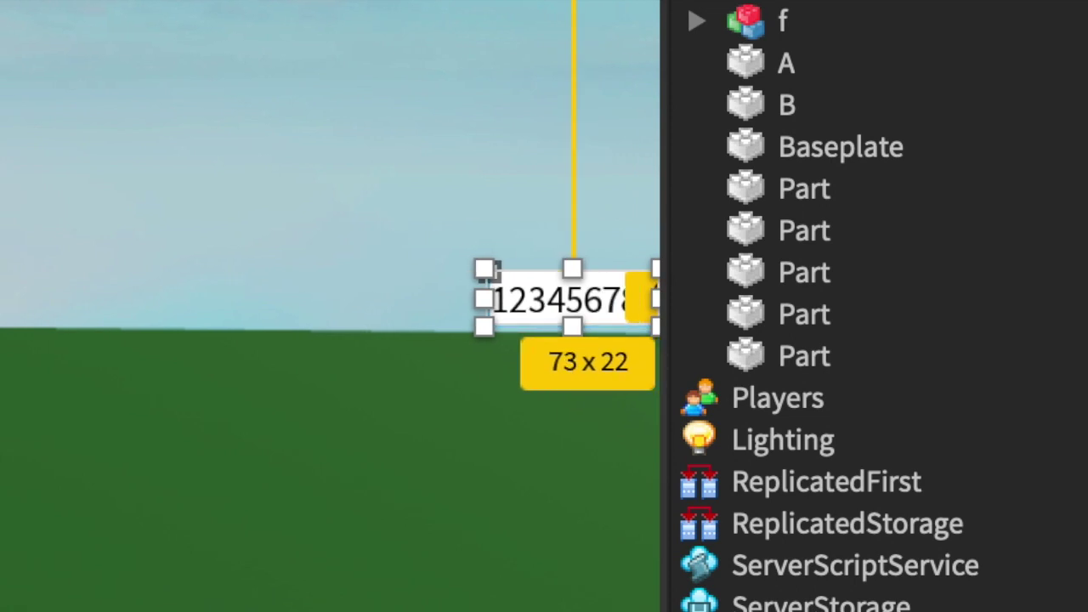
pyautogui.click(93, 286)
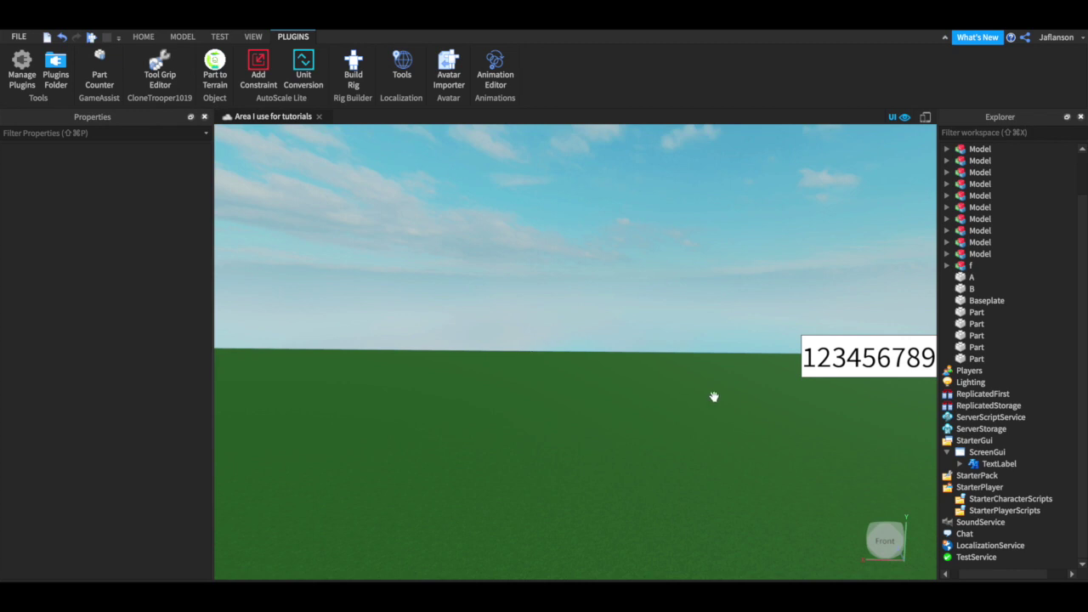
# - Delete the existing ScreenGui and insert a new ScreenGui into StarterGui
pyautogui.click(968, 452)
pyautogui.press('Delete')
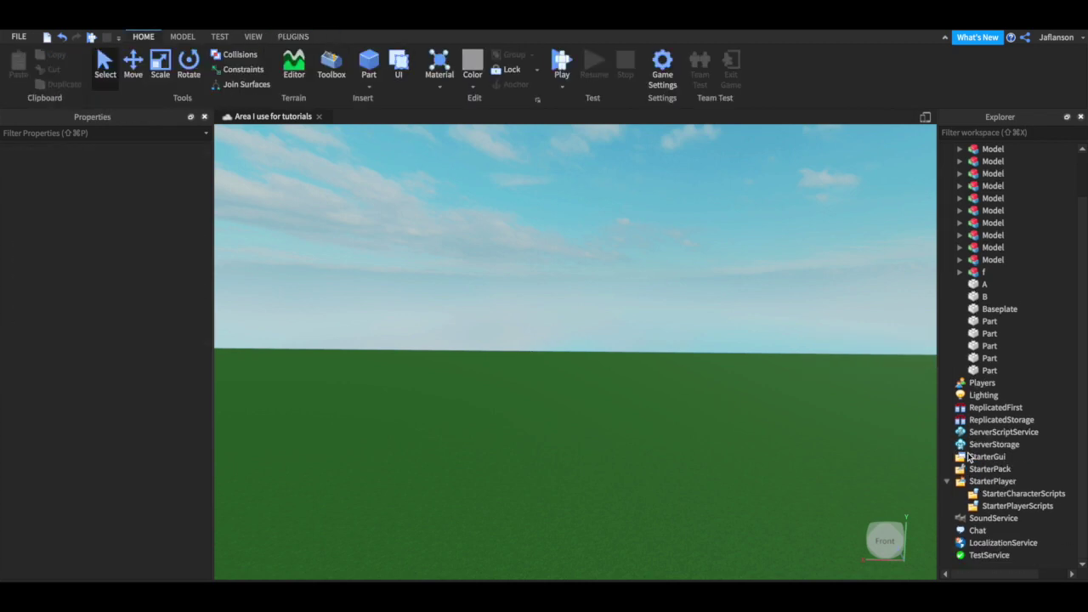
pyautogui.click(975, 460)
pyautogui.rightClick(975, 461)
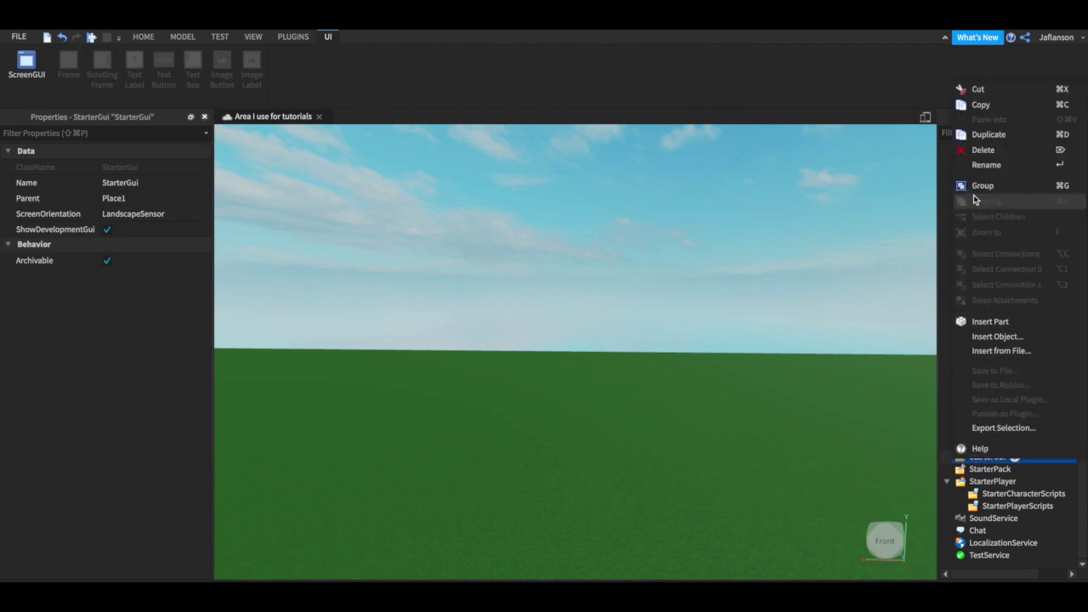
pyautogui.click(1006, 337)
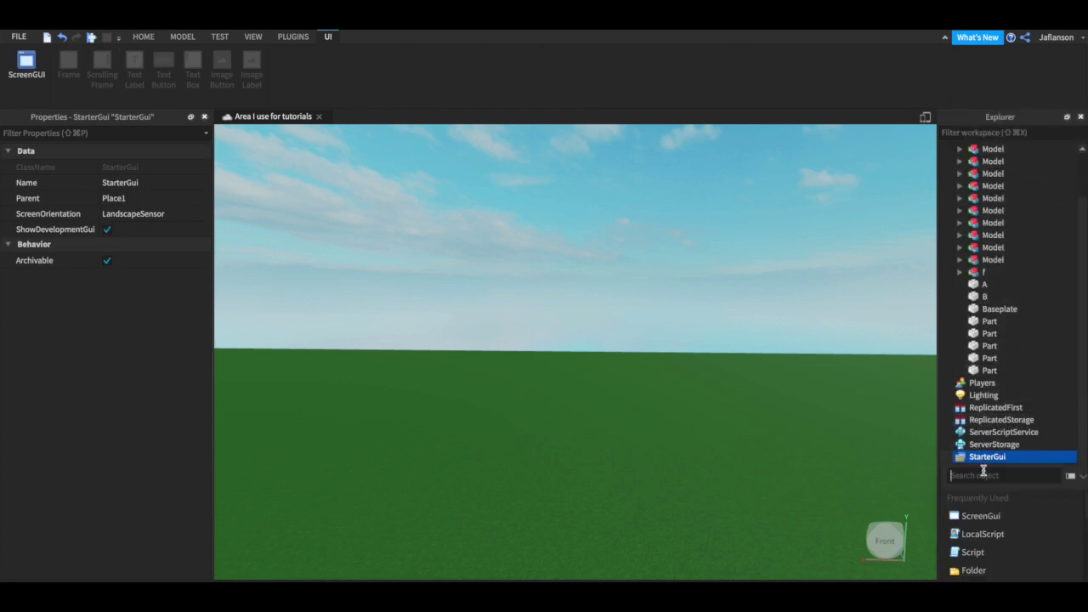
pyautogui.click(980, 517)
# - Collapse the Workspace tree, insert a Frame into the ScreenGui, and insert a TextLabel into that Frame
pyautogui.scroll(3, 1026, 309)
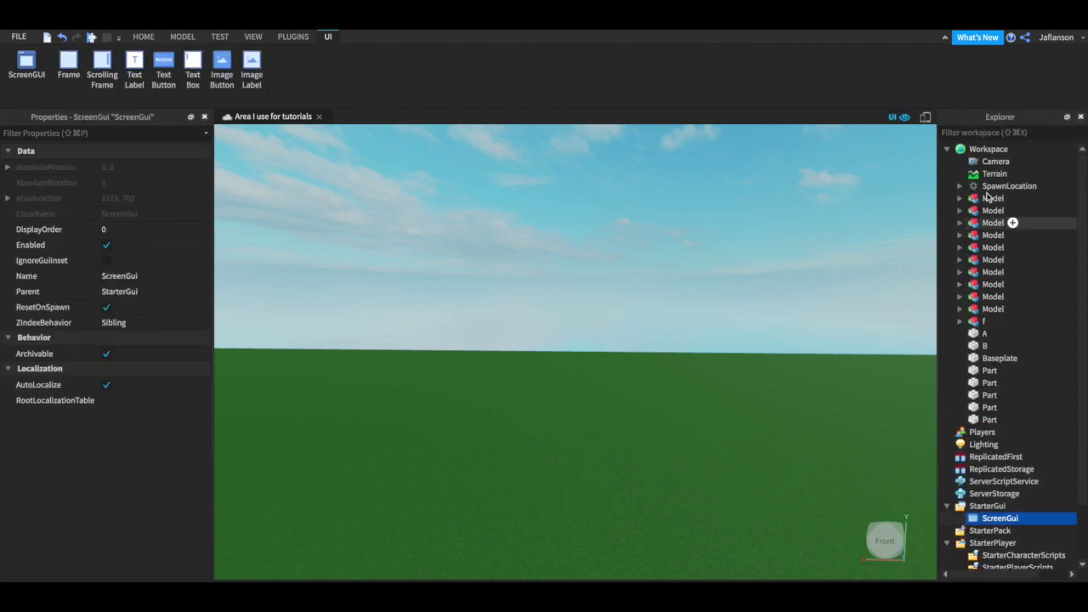
pyautogui.click(947, 149)
pyautogui.rightClick(969, 252)
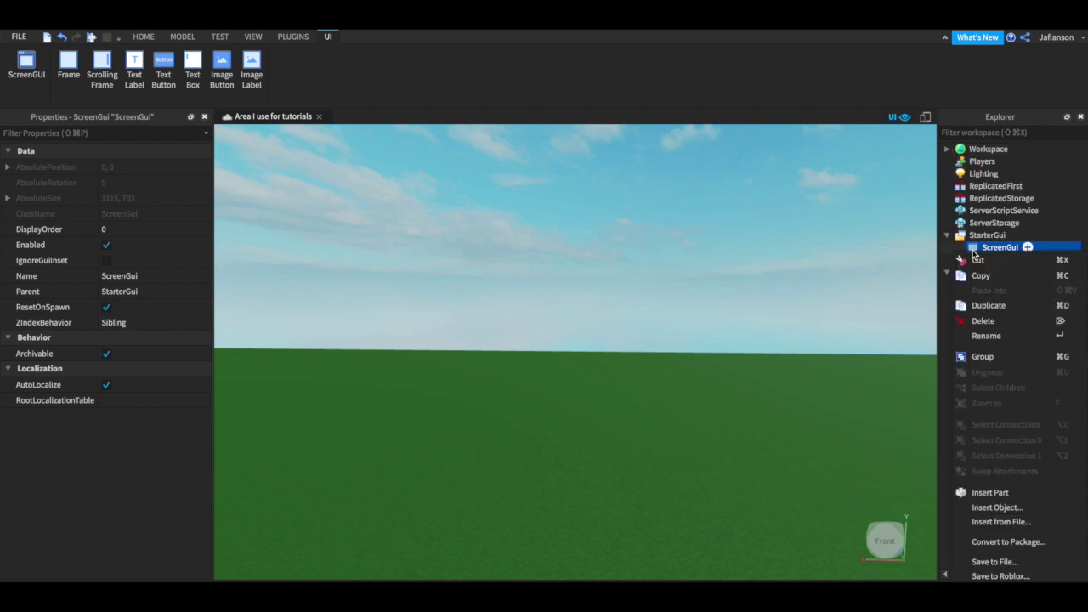
pyautogui.click(994, 508)
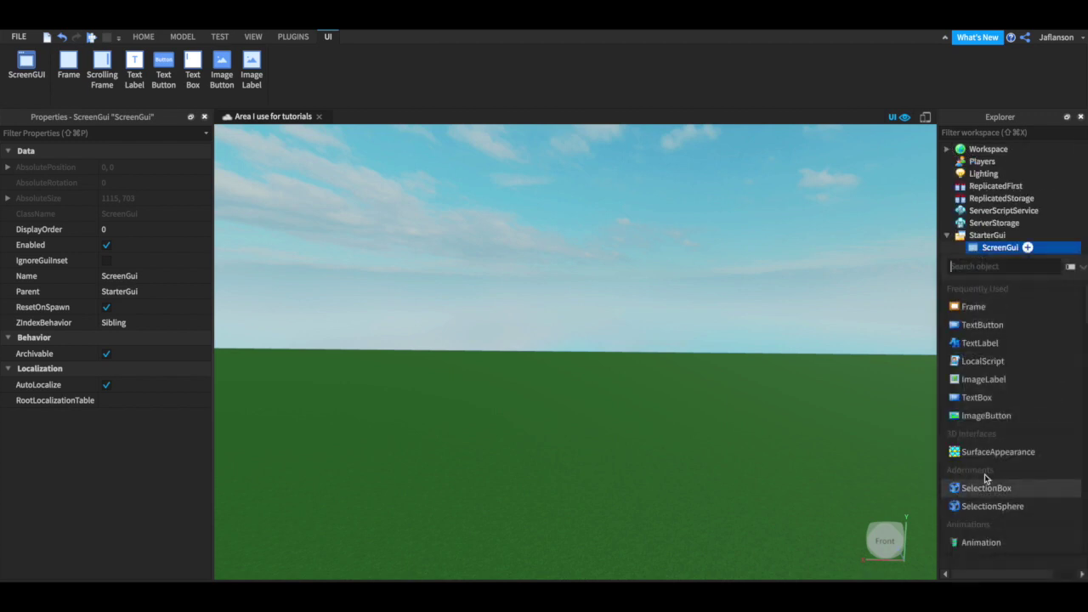
pyautogui.click(986, 305)
pyautogui.rightClick(1001, 259)
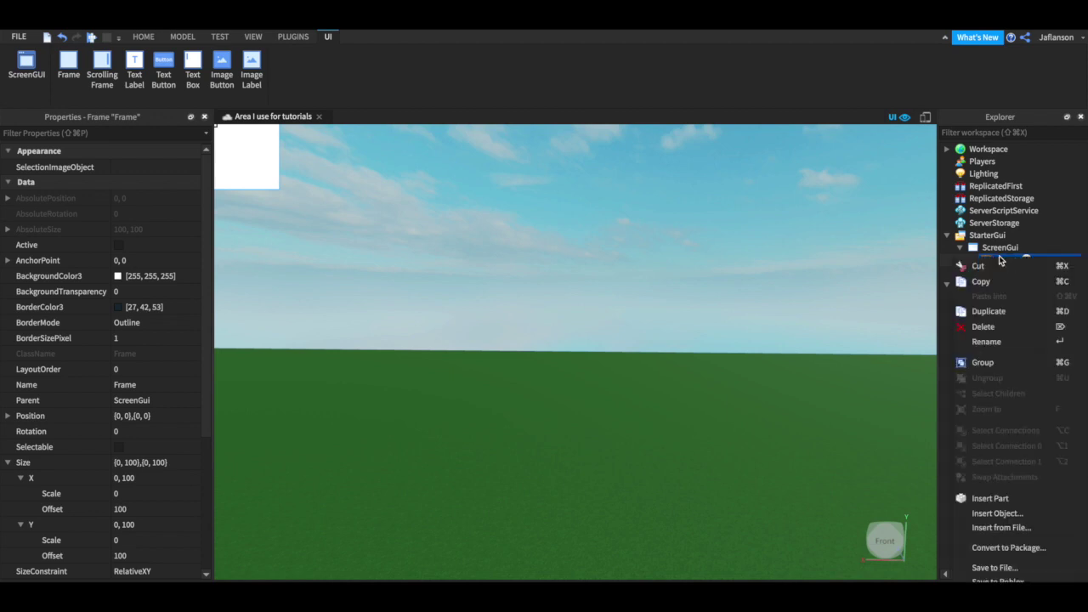
pyautogui.click(993, 506)
pyautogui.click(976, 326)
# - Move and enlarge the Frame to about 281 x 114 in the upper middle of the view, and centre the TextLabel inside it
pyautogui.moveTo(247, 174); pyautogui.dragTo(682, 295)
pyautogui.click(1020, 266)
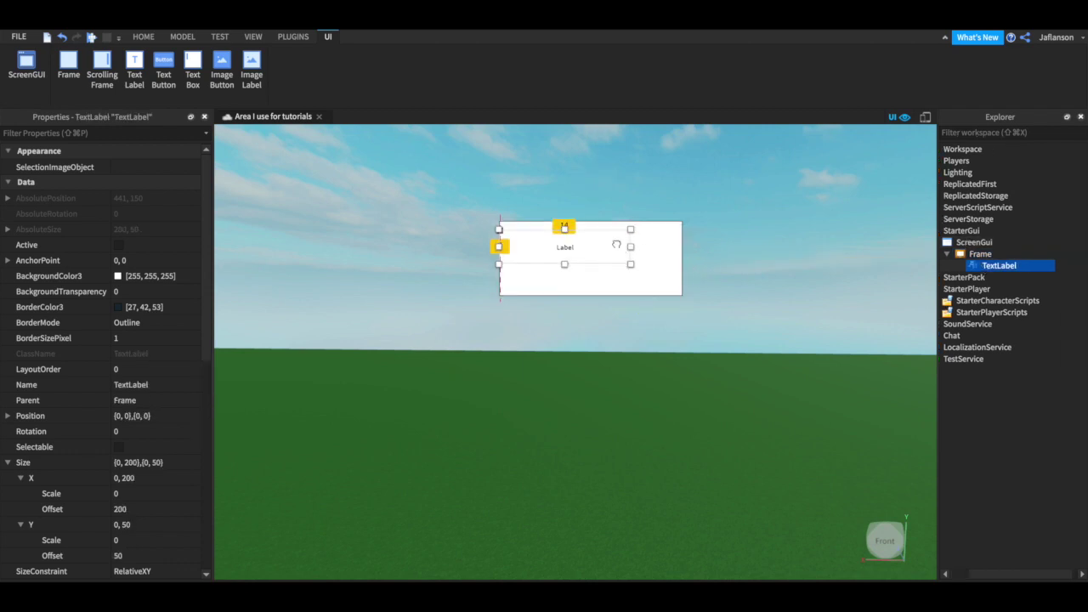
pyautogui.moveTo(544, 247); pyautogui.dragTo(570, 268)
# - Set the Frame's BackgroundColor3 to light grey, 204, 204, 204
pyautogui.click(999, 254)
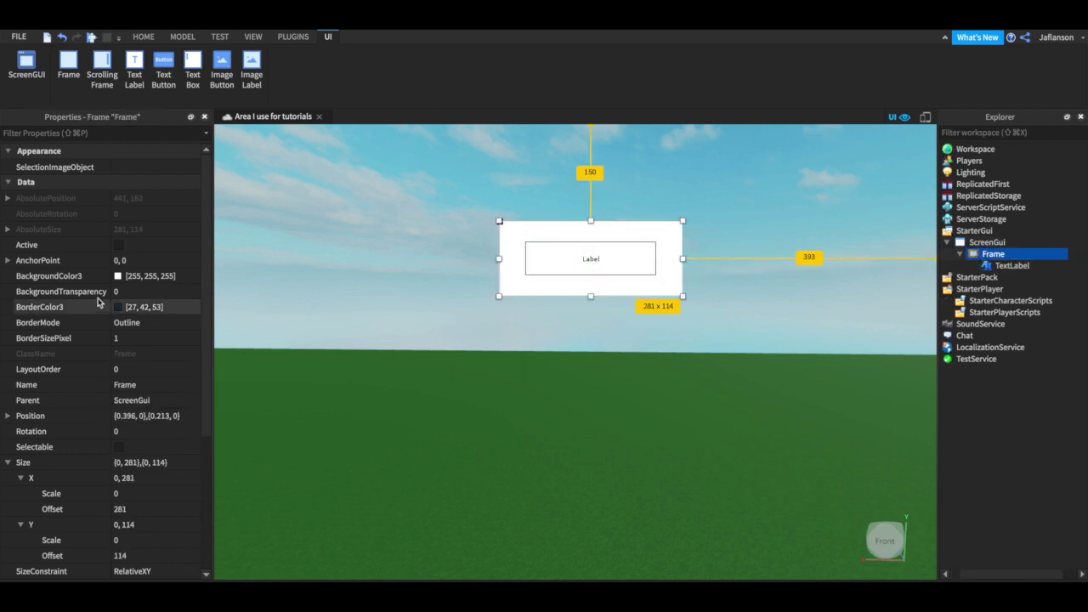
pyautogui.click(68, 276)
pyautogui.click(118, 276)
pyautogui.click(208, 386)
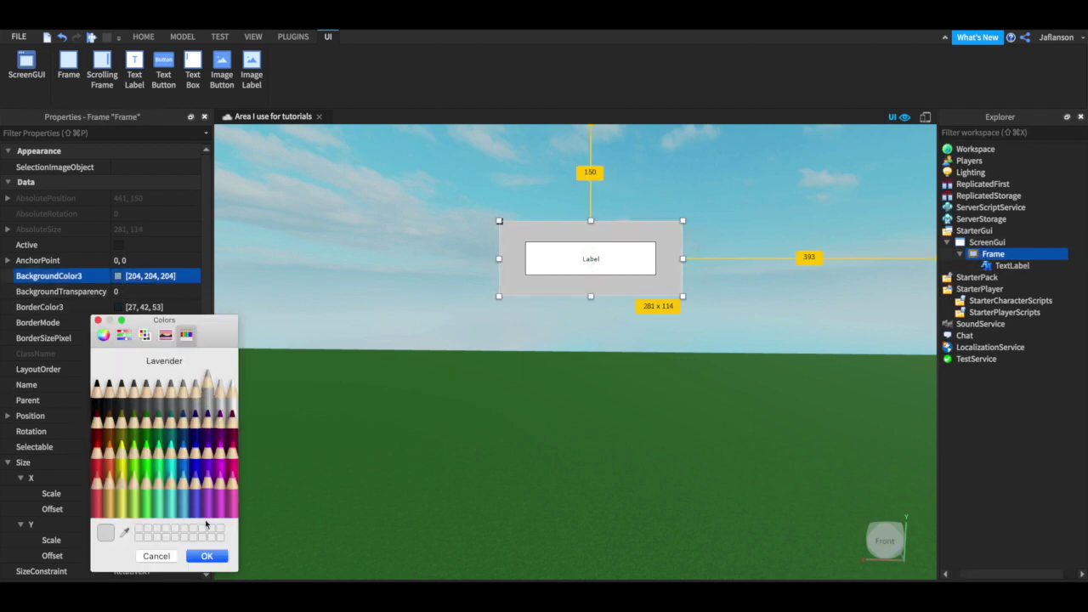
pyautogui.click(207, 556)
# - Set the TextLabel's text to "Promblems?" and enable TextScaled on it
pyautogui.click(1012, 266)
pyautogui.scroll(-5, 110, 315)
pyautogui.click(152, 338)
pyautogui.write('P')
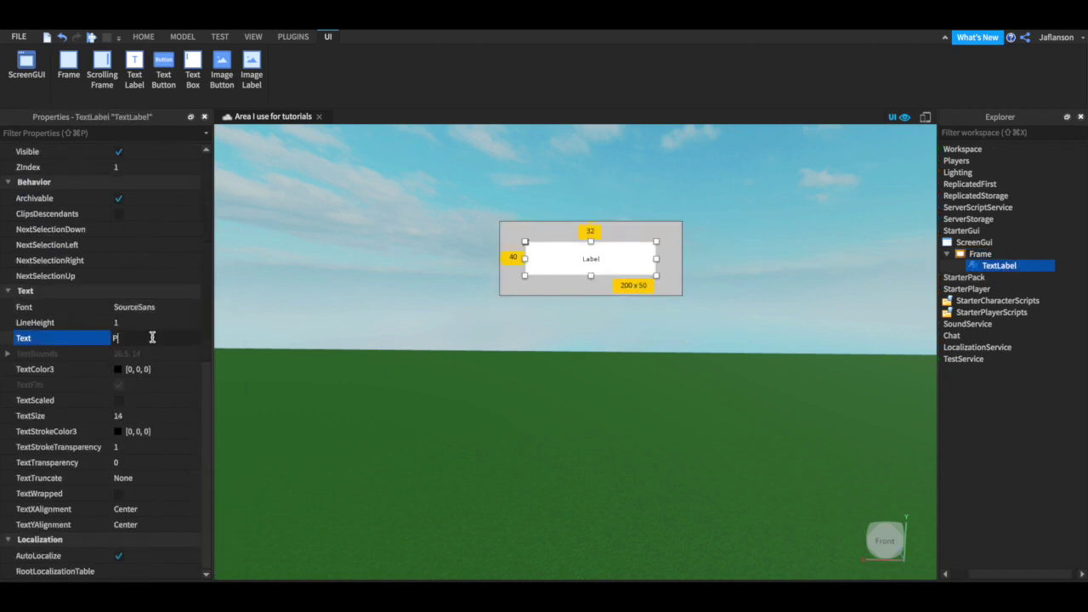
pyautogui.write('romblems?')
pyautogui.press('Return')
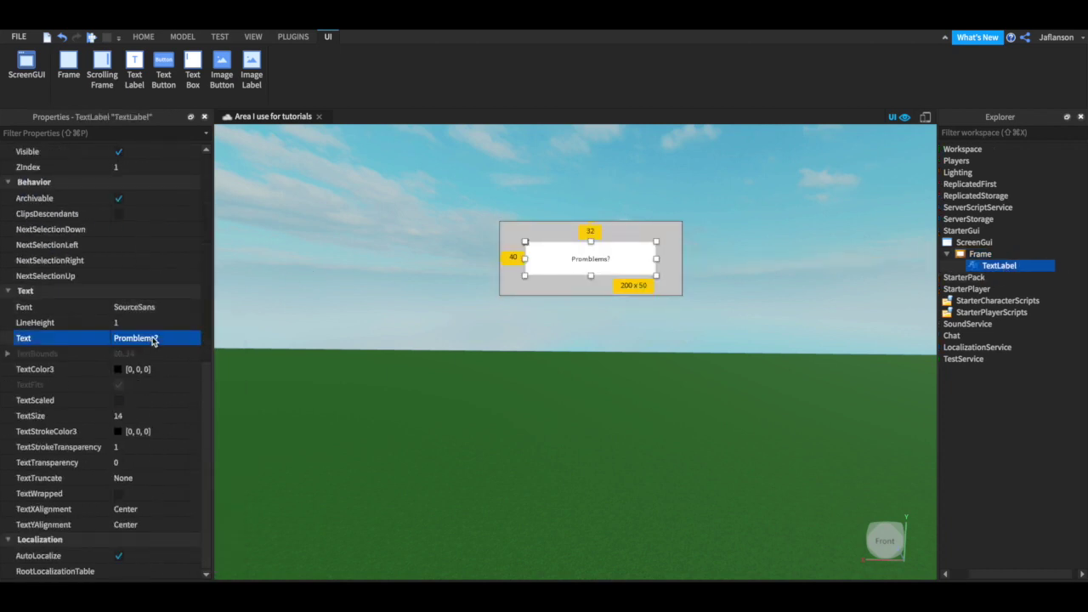
pyautogui.click(119, 401)
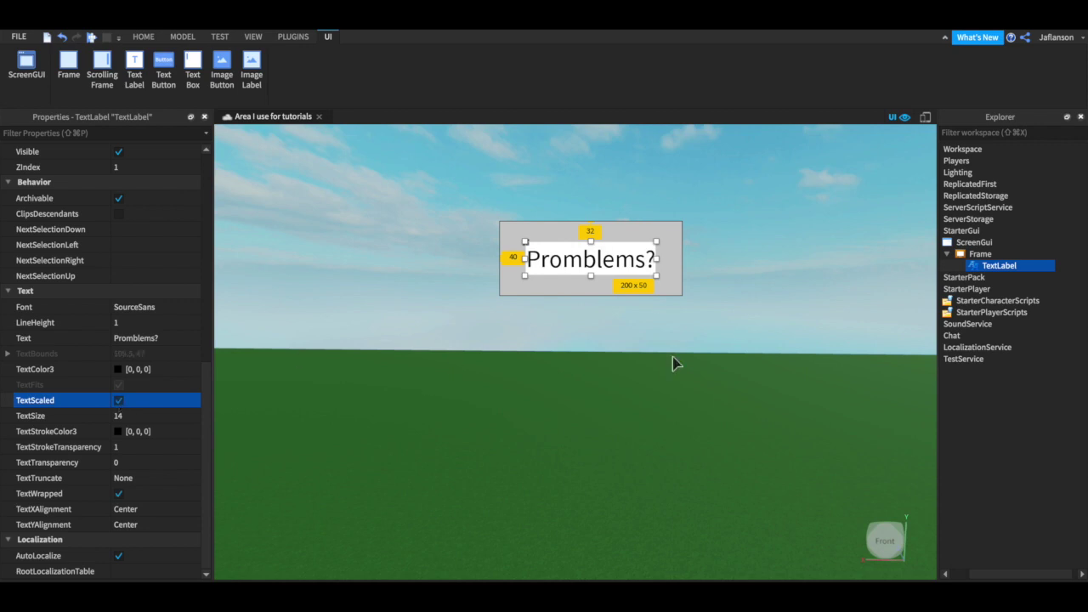
# - Compare the frame and label in the normal view and on the emulated Samsung Galaxy S7 screen
pyautogui.click(926, 118)
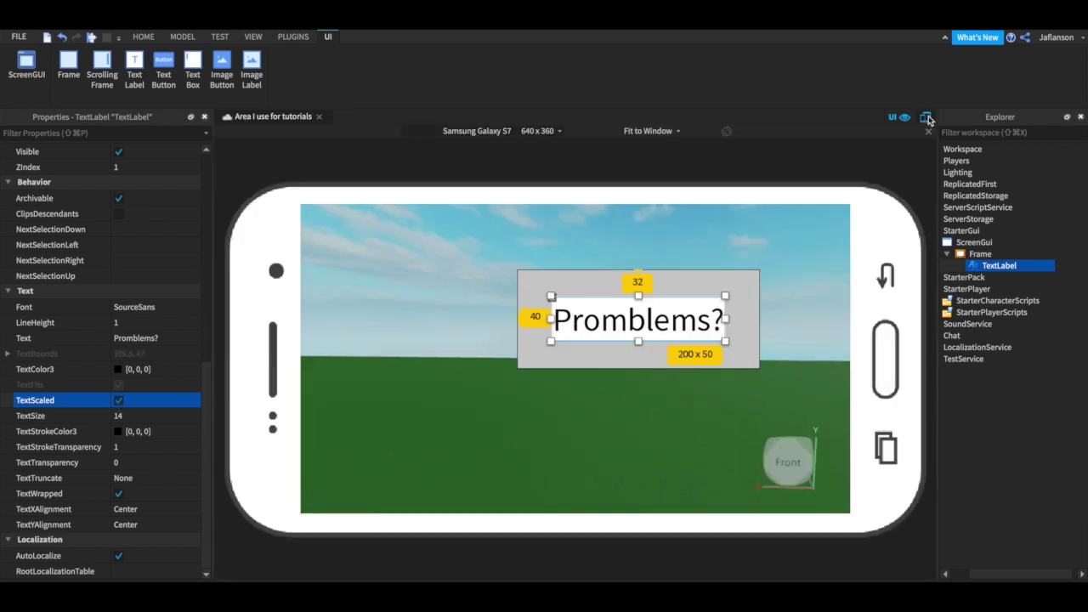
pyautogui.click(926, 118)
pyautogui.click(927, 117)
pyautogui.click(926, 117)
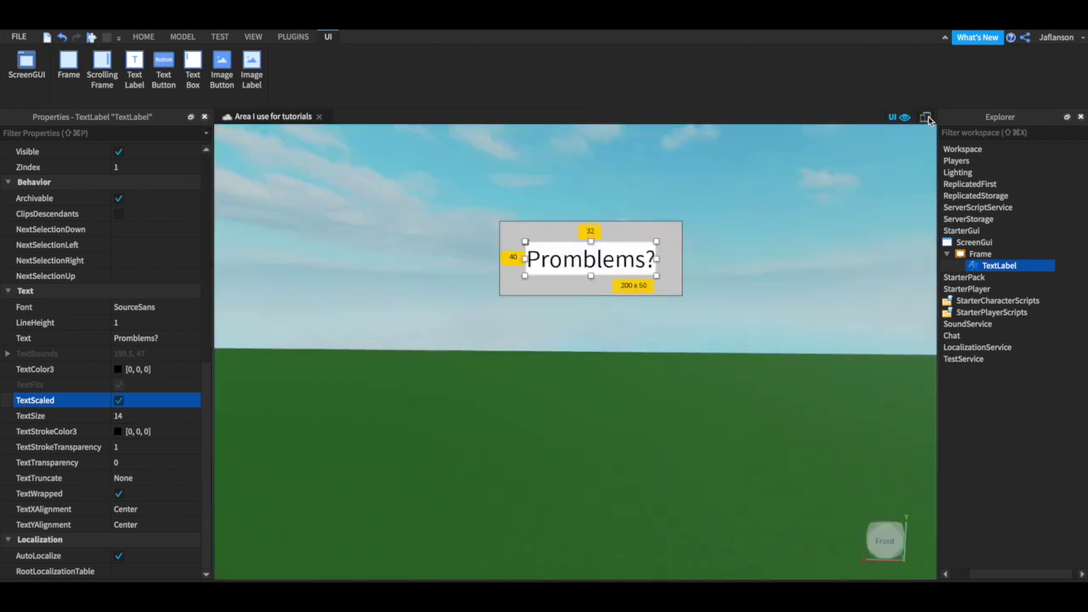
# - Try to convert the size to scale with AutoScale Lite Unit Conversion while the whole ScreenGui is selected, and close the plugin window
pyautogui.click(948, 254)
pyautogui.click(978, 244)
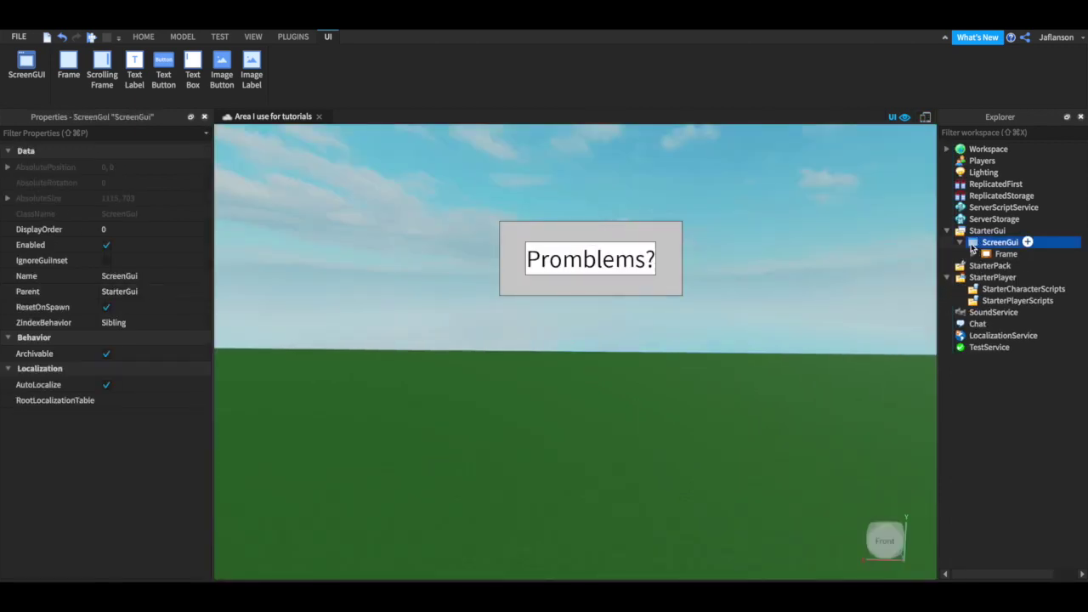
pyautogui.click(293, 36)
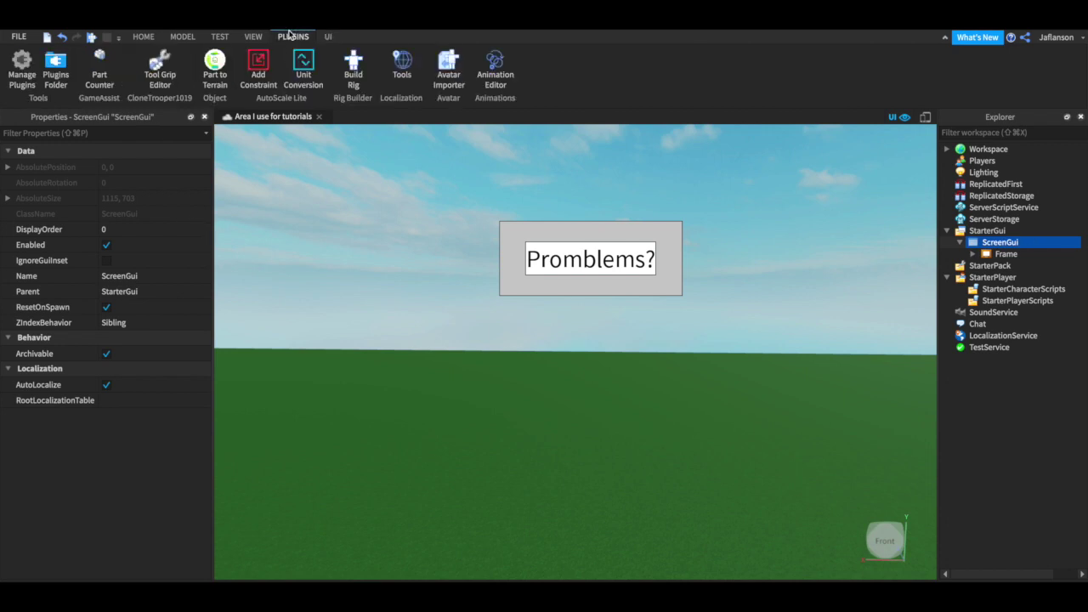
pyautogui.click(301, 75)
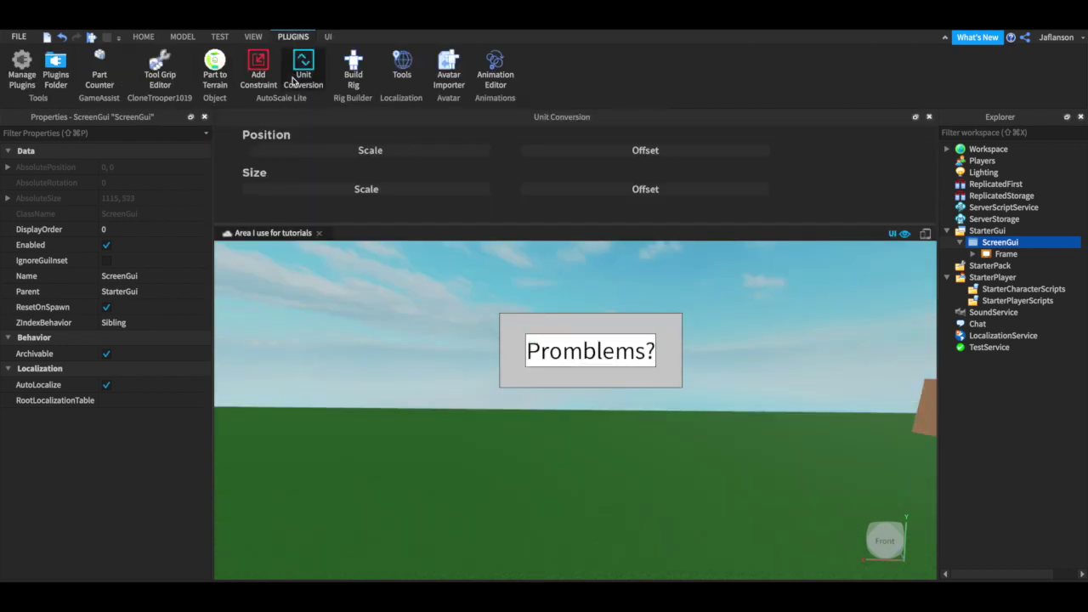
pyautogui.click(370, 190)
pyautogui.click(929, 117)
# - Preview the frame and label on the emulated Samsung Galaxy and Xbox One screens, and close the device emulation
pyautogui.click(926, 118)
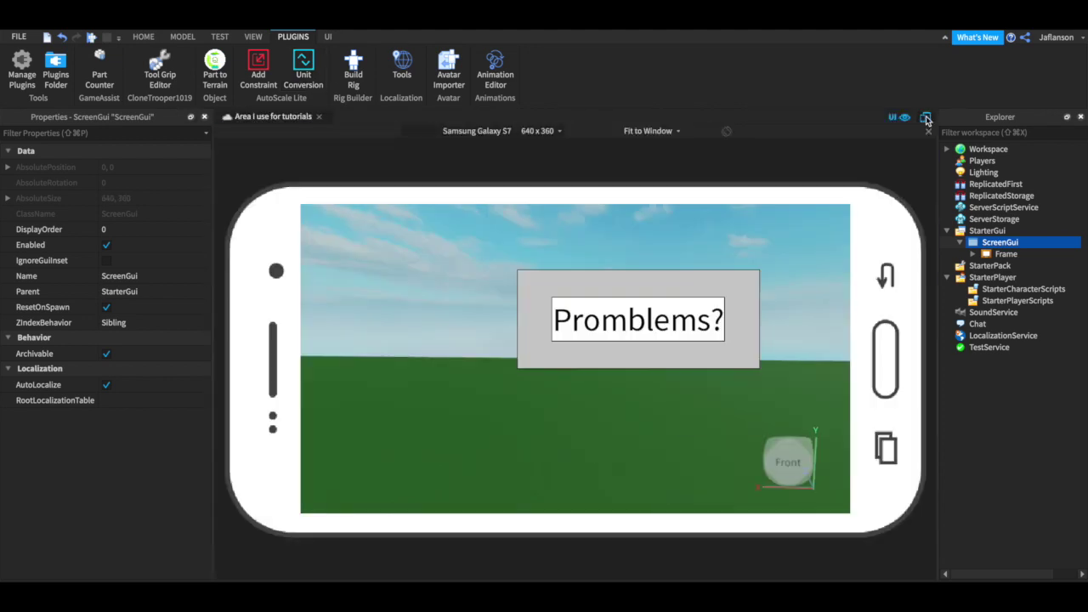
pyautogui.click(926, 117)
pyautogui.click(926, 118)
pyautogui.click(469, 131)
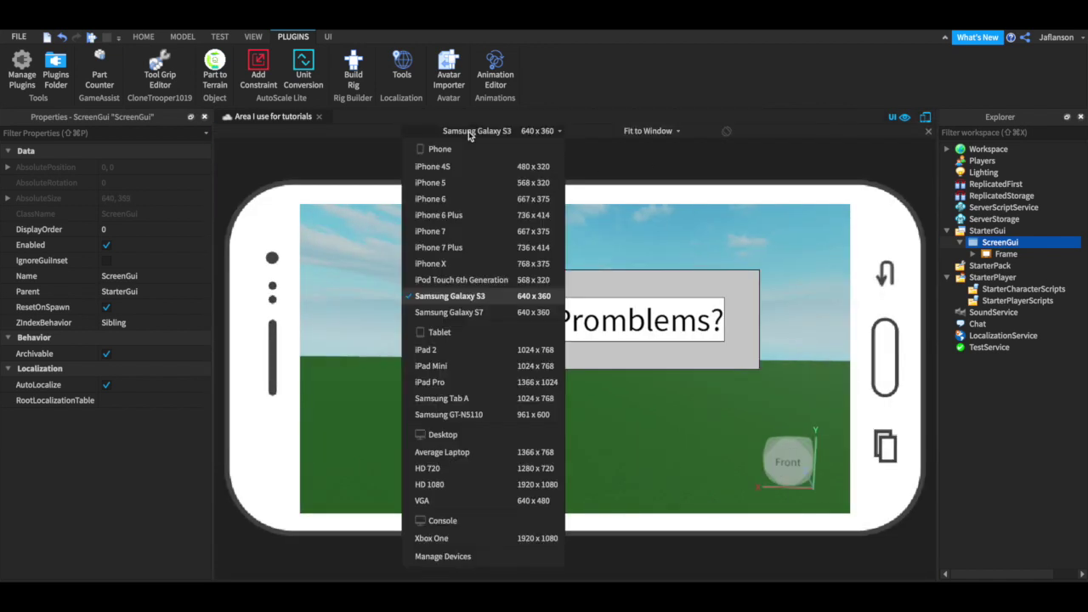
pyautogui.click(433, 531)
pyautogui.moveTo(1000, 247)
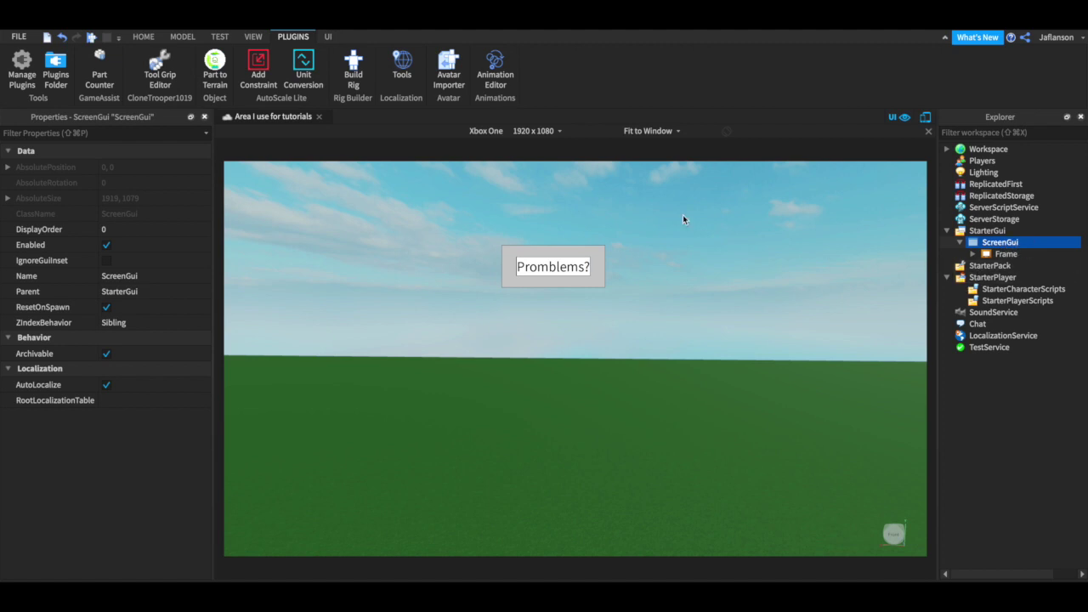
pyautogui.click(926, 117)
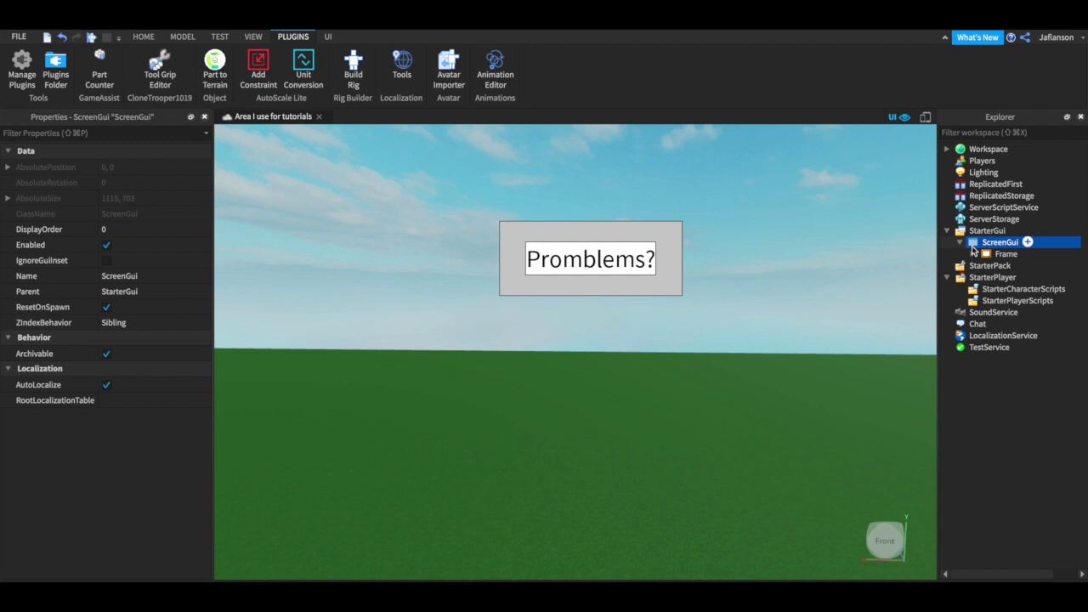
# - Convert the Frame's size from offset to scale with AutoScale Lite Unit Conversion, close the plugin window, and check the device preview
pyautogui.click(1020, 254)
pyautogui.click(290, 37)
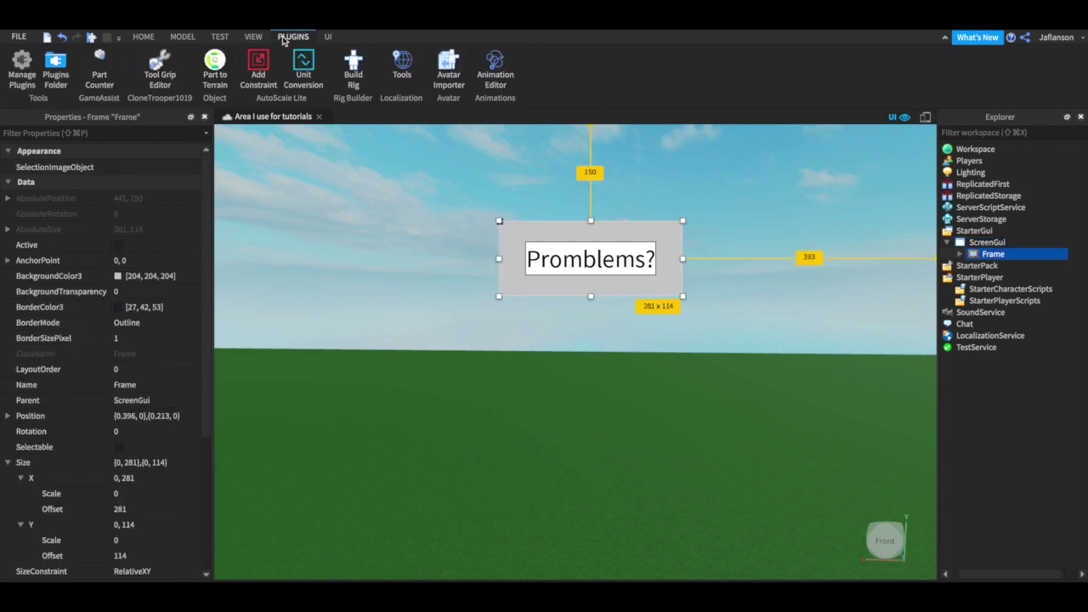
pyautogui.click(302, 66)
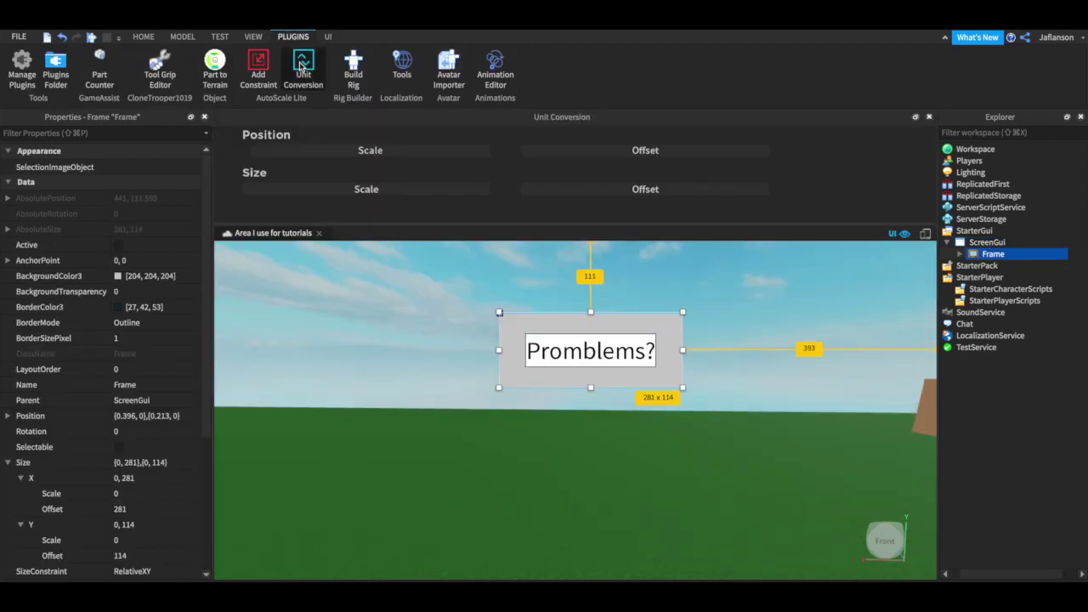
pyautogui.click(349, 192)
pyautogui.click(357, 192)
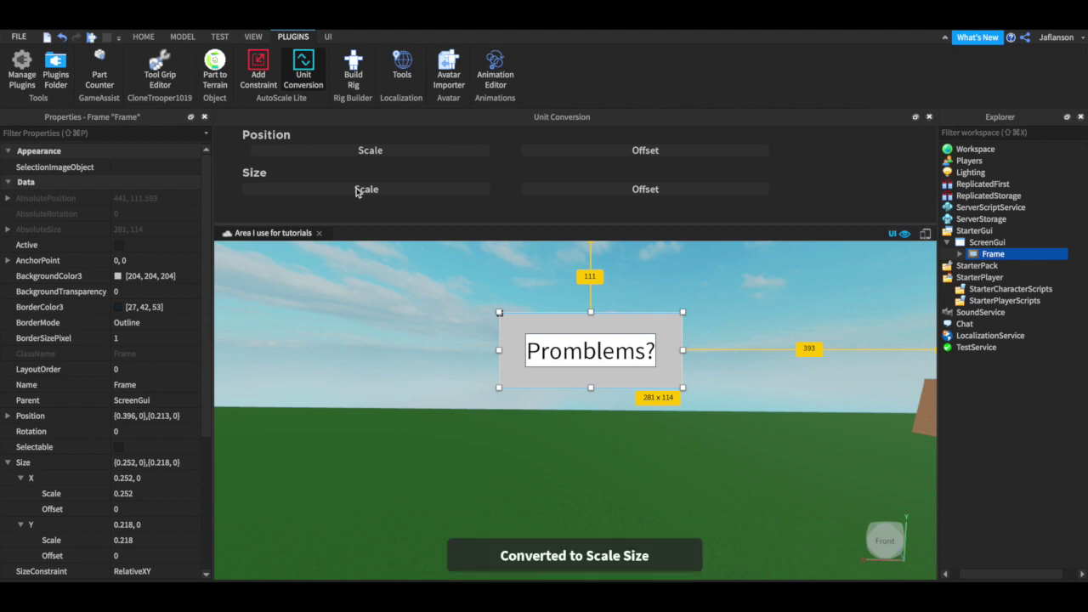
pyautogui.click(929, 117)
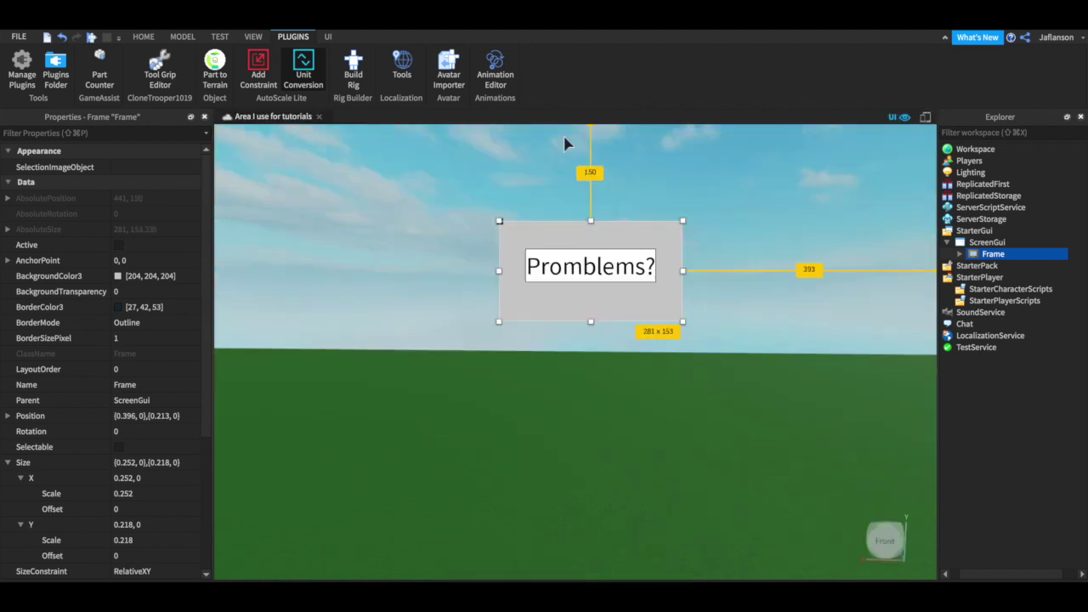
pyautogui.click(926, 118)
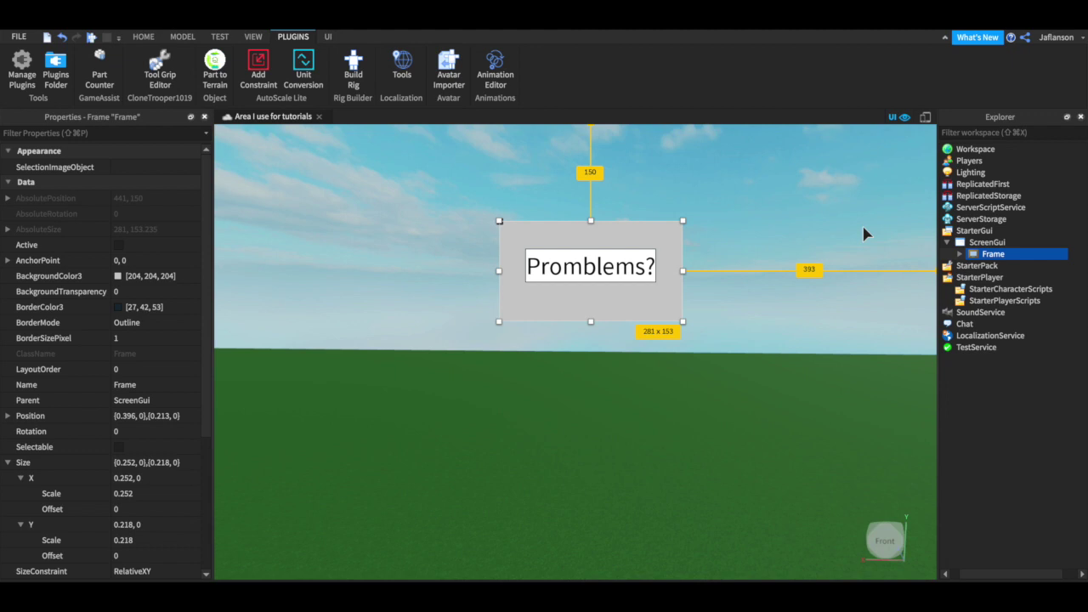
# - Convert the size of the TextLabel inside the Frame to scale with AutoScale Lite Unit Conversion, and close the plugin window
pyautogui.click(959, 255)
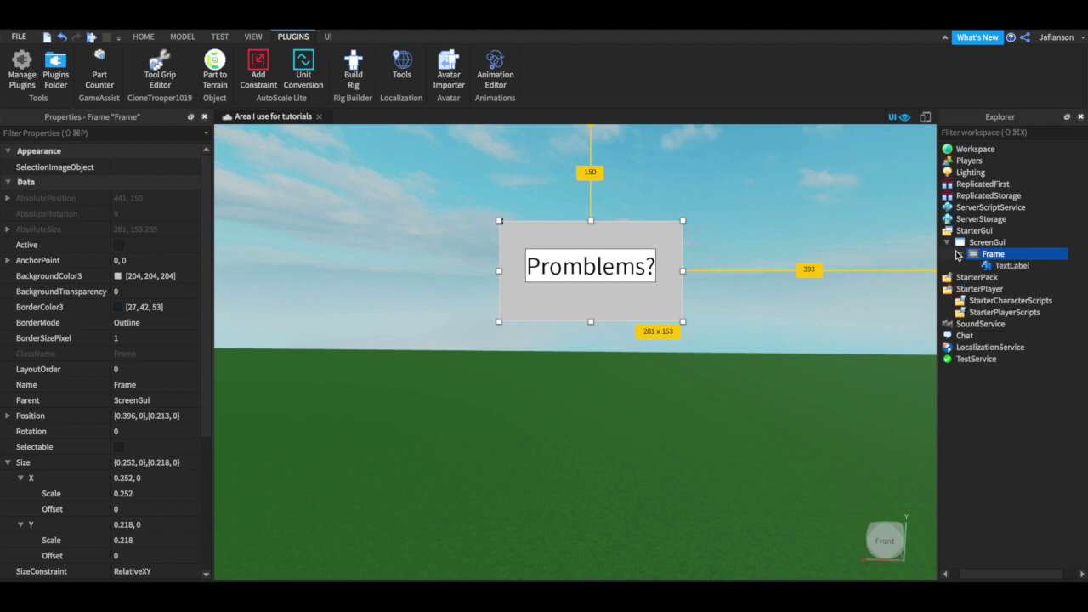
pyautogui.click(988, 266)
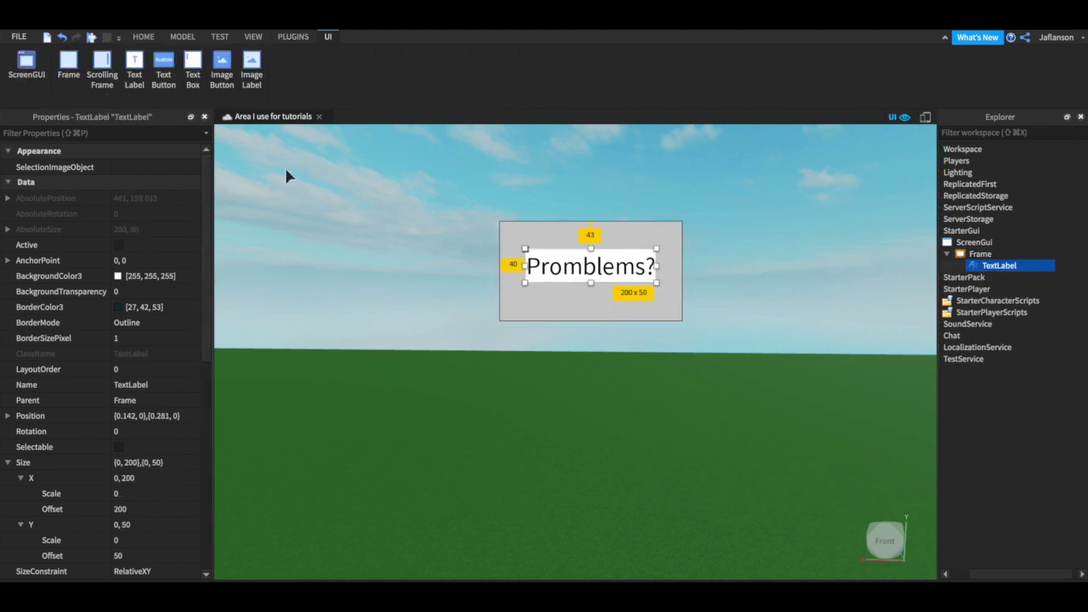
pyautogui.click(297, 38)
pyautogui.click(303, 64)
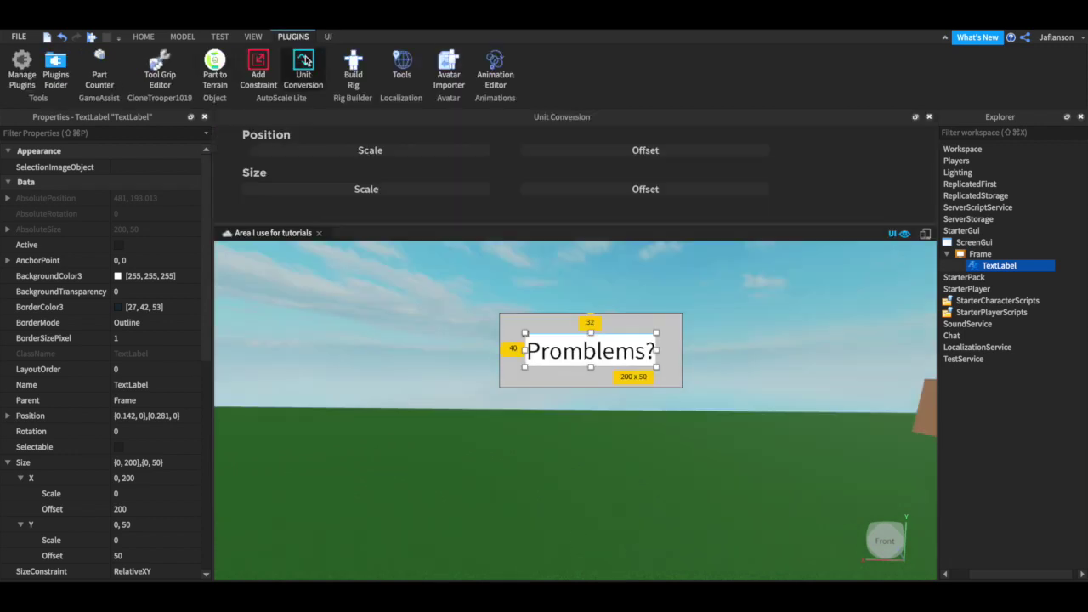
pyautogui.click(326, 195)
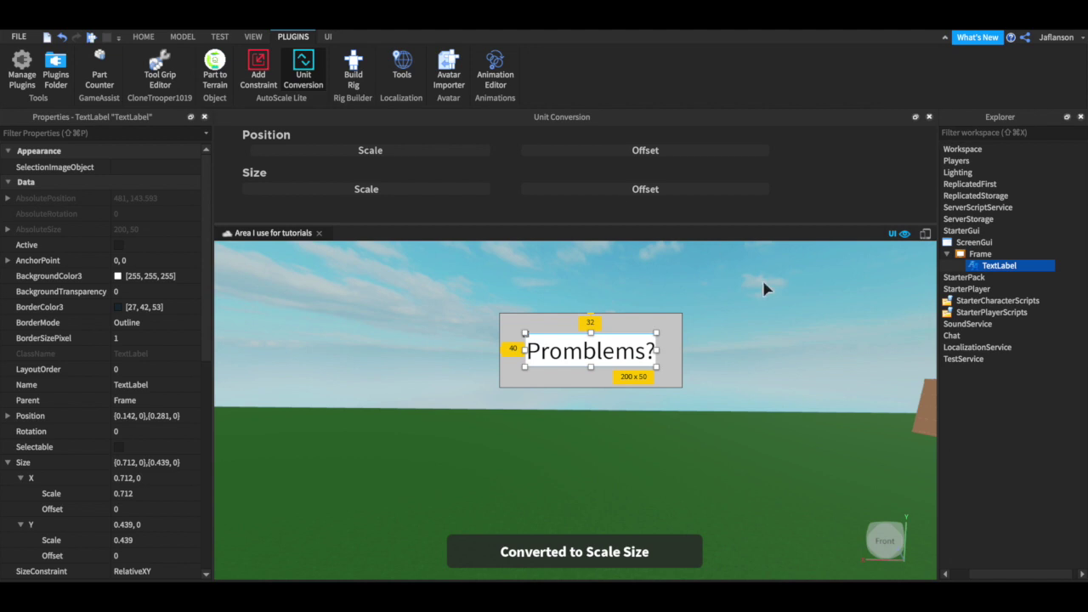
pyautogui.click(928, 117)
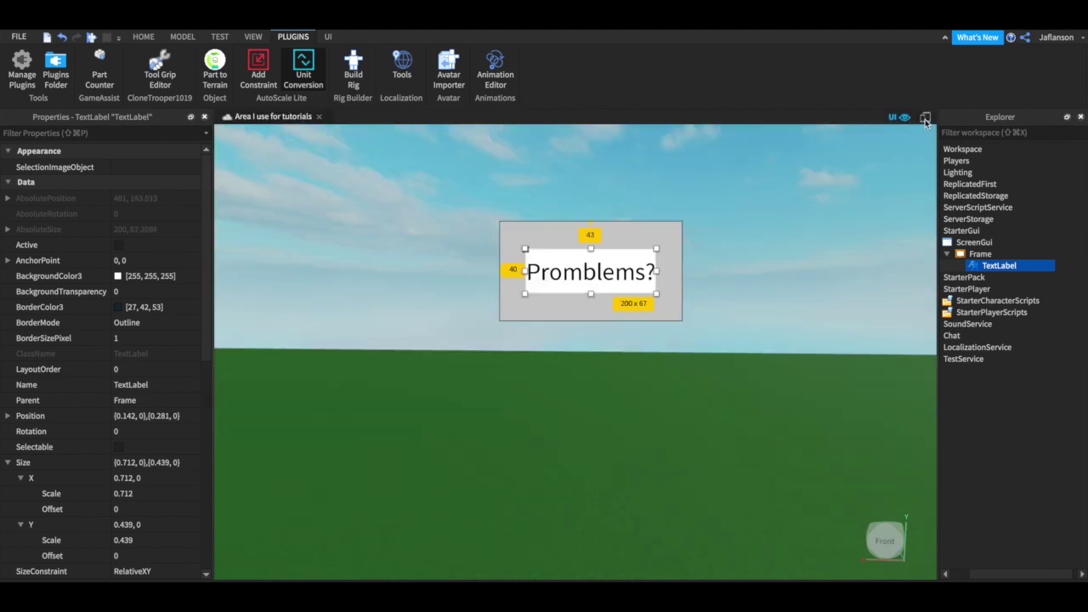
# - Preview the frame and its label on the emulated Samsung Galaxy S7 screen, and close the device emulation
pyautogui.click(925, 119)
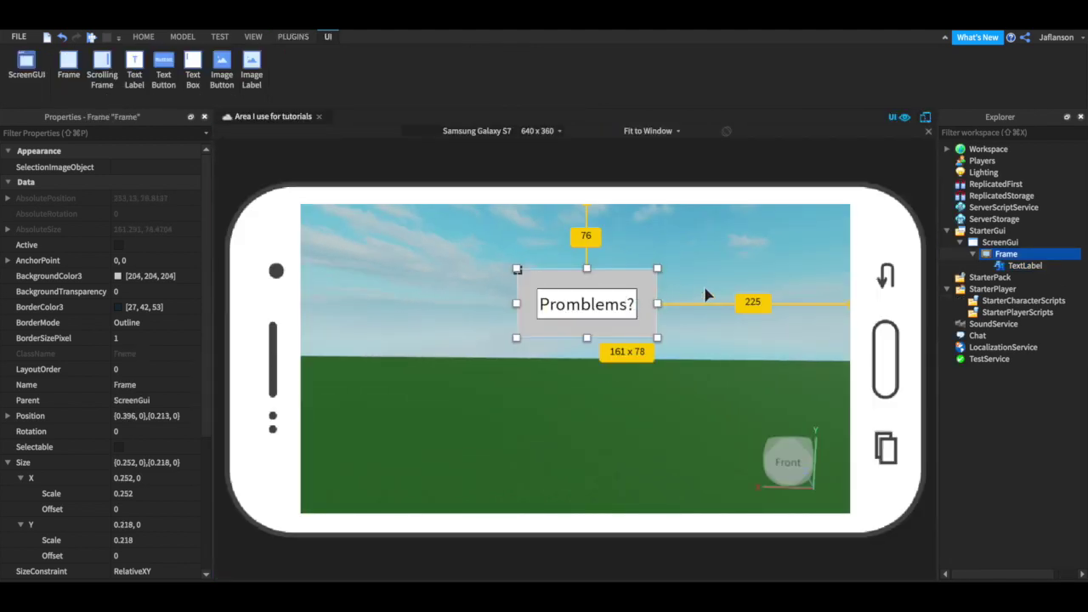
pyautogui.click(714, 293)
pyautogui.click(925, 118)
# - Replace the ScreenGui with a new one containing a text label that reads "Lower" and has TextScaled enabled
pyautogui.click(1000, 242)
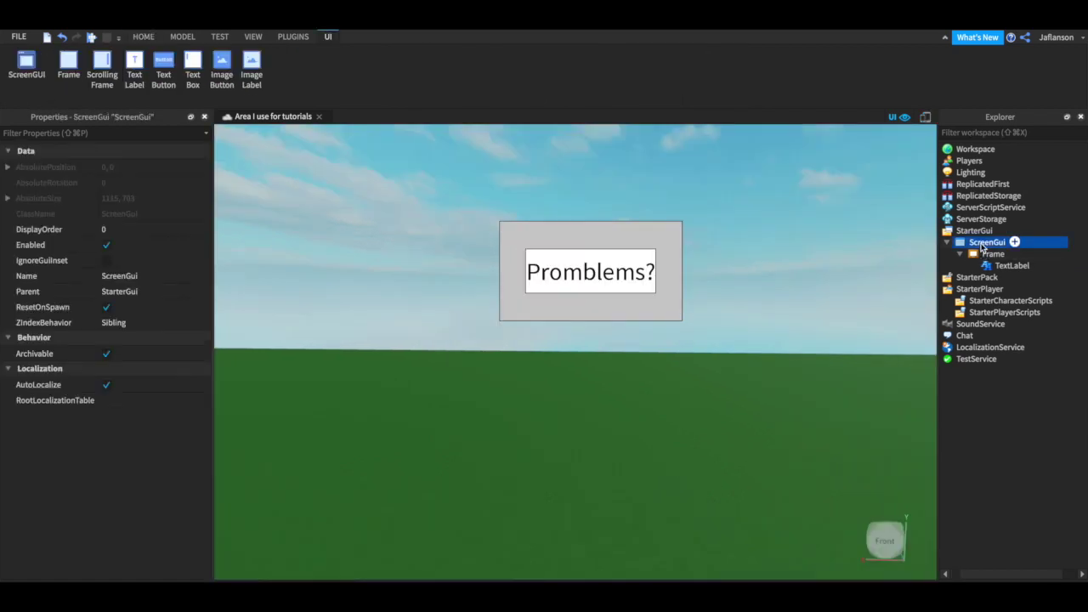
pyautogui.press('Delete')
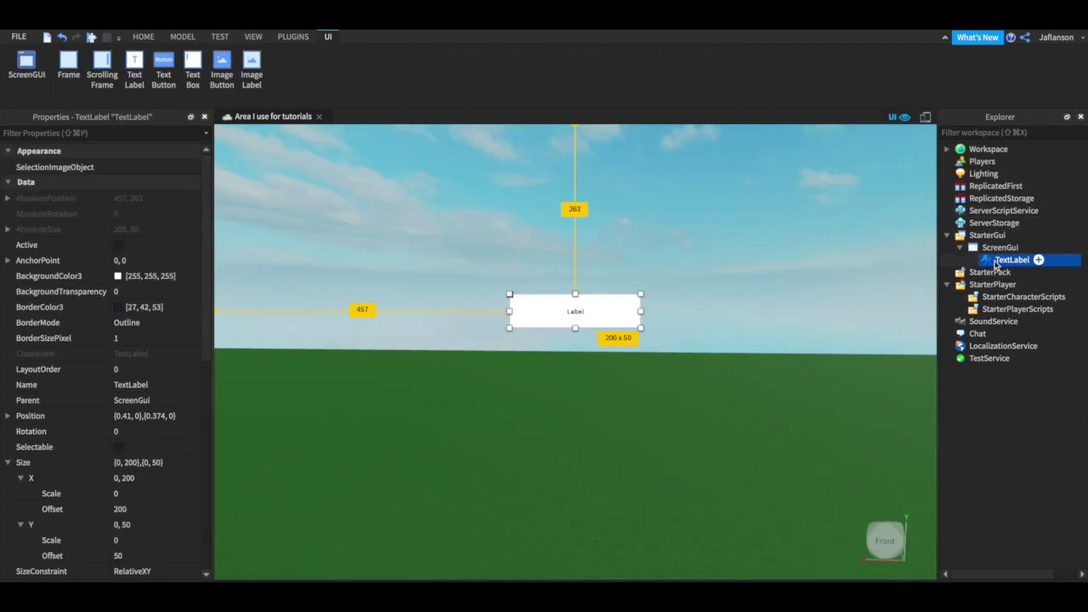
pyautogui.scroll(-8, 200, 495)
pyautogui.click(123, 337)
pyautogui.write('Lower')
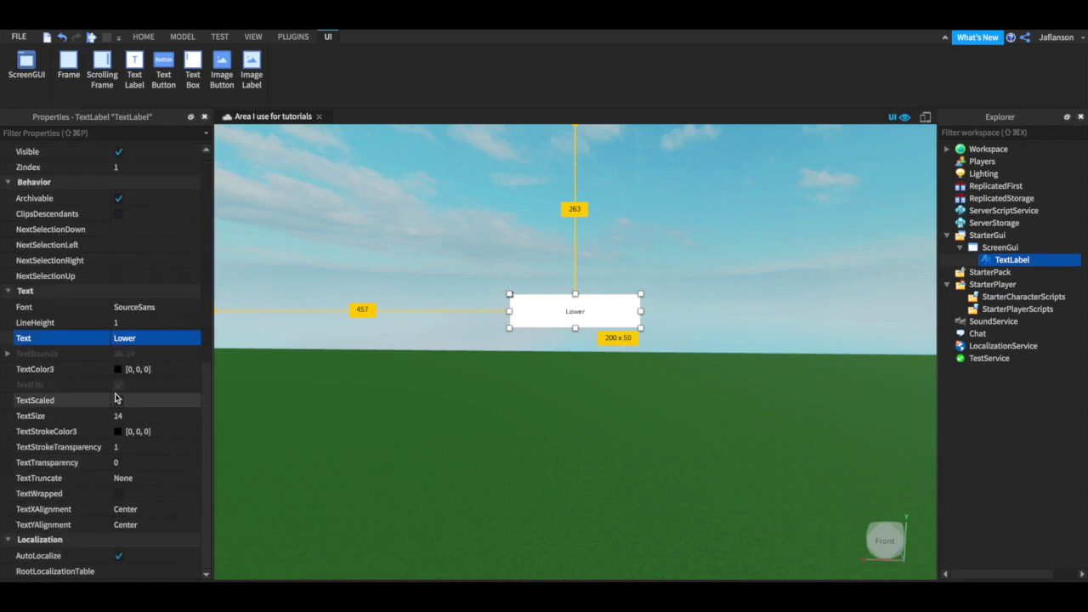
pyautogui.click(118, 399)
# - Duplicate the ScreenGui, move the copy's label directly above the original label, and set its text to "Upper"
pyautogui.click(1000, 247)
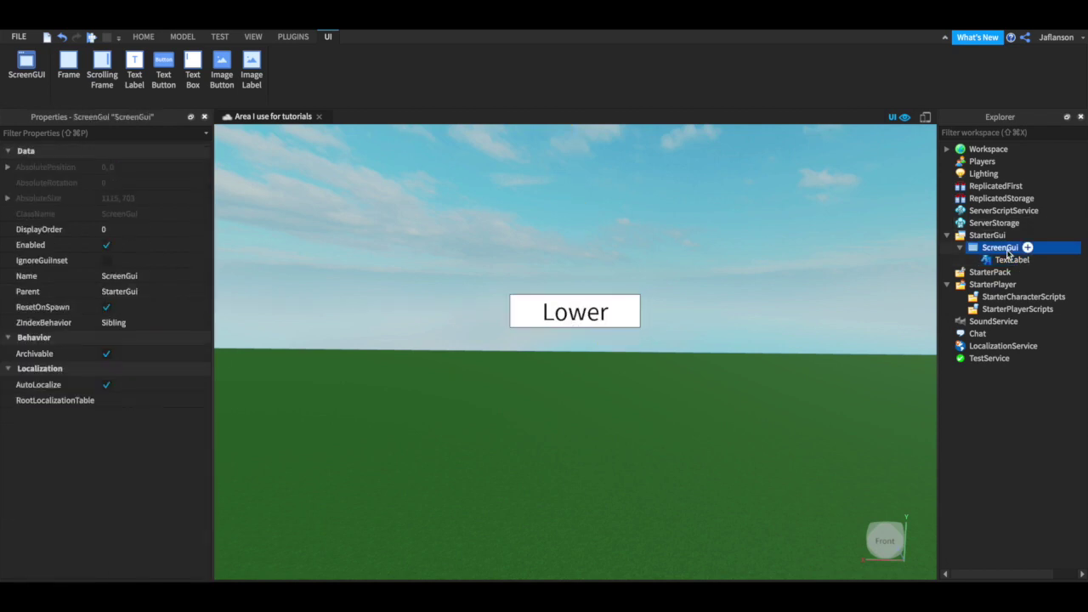
pyautogui.hotkey('ctrl', 'd')
pyautogui.click(1008, 284)
pyautogui.moveTo(626, 316); pyautogui.dragTo(627, 284)
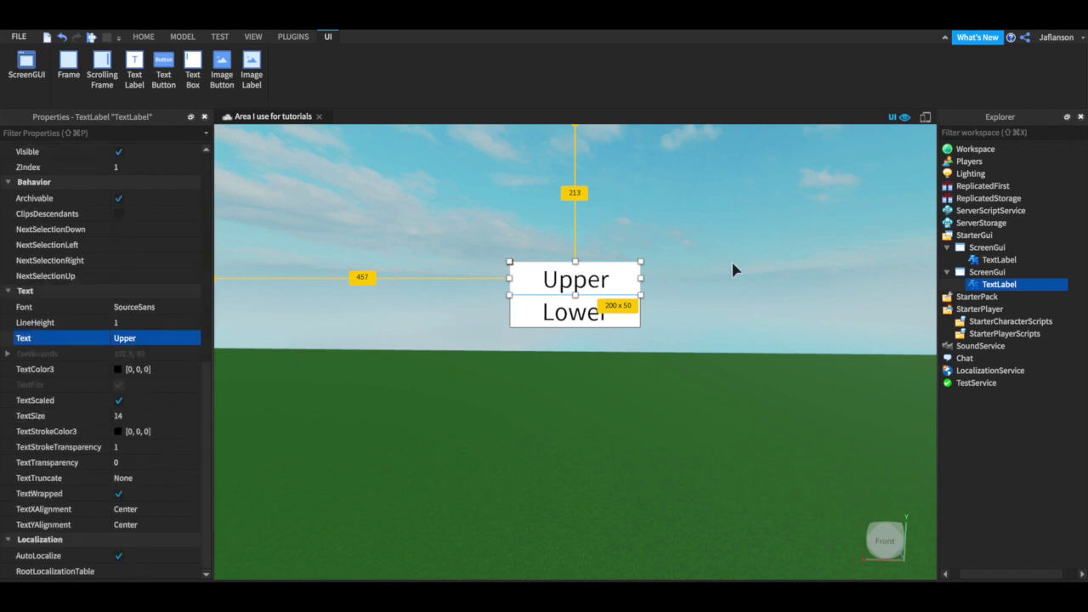
pyautogui.click(733, 265)
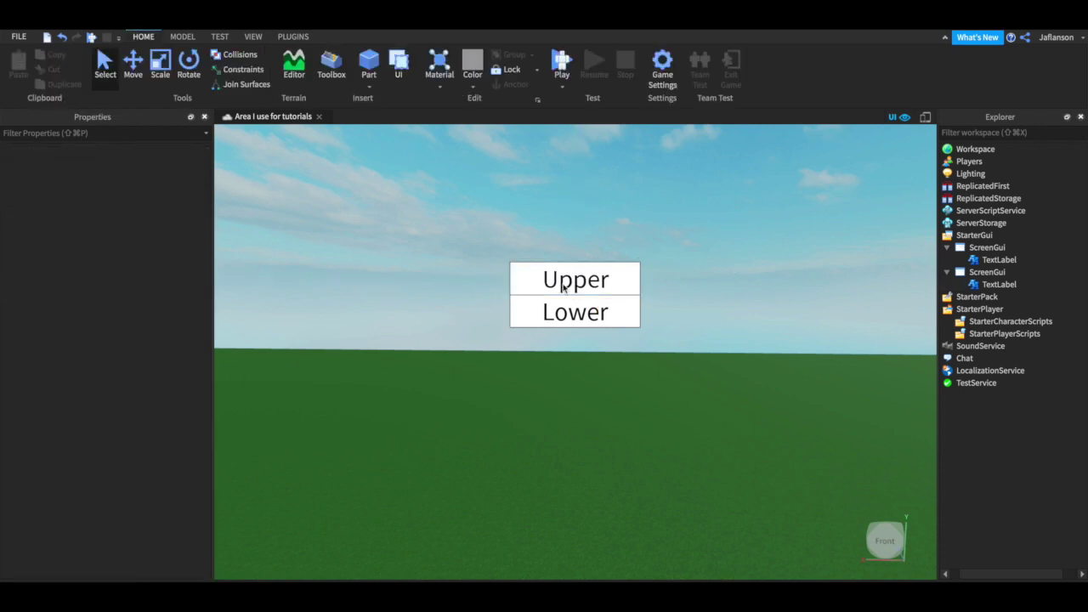
# - Convert the "Upper" label's size to scale with AutoScale Lite Unit Conversion, and close the plugin window
pyautogui.click(999, 284)
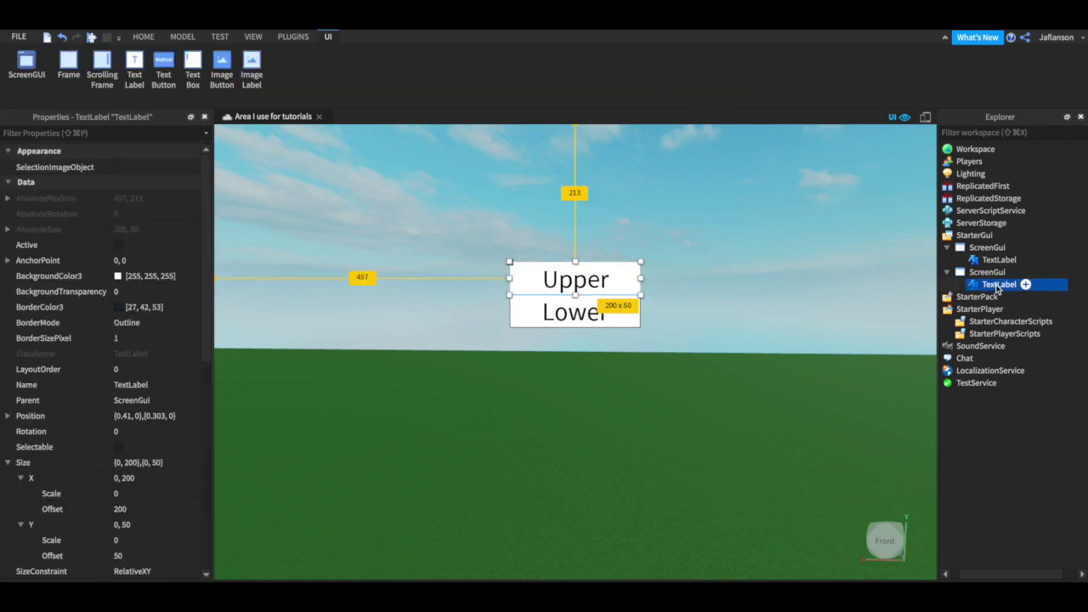
pyautogui.click(292, 37)
pyautogui.click(304, 68)
pyautogui.click(355, 190)
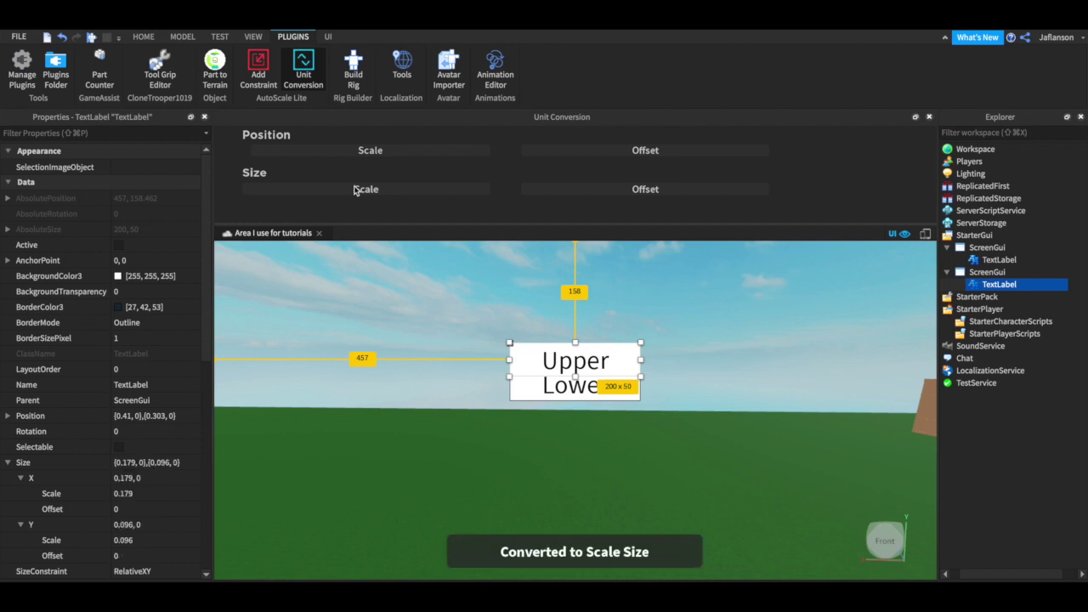
pyautogui.click(929, 116)
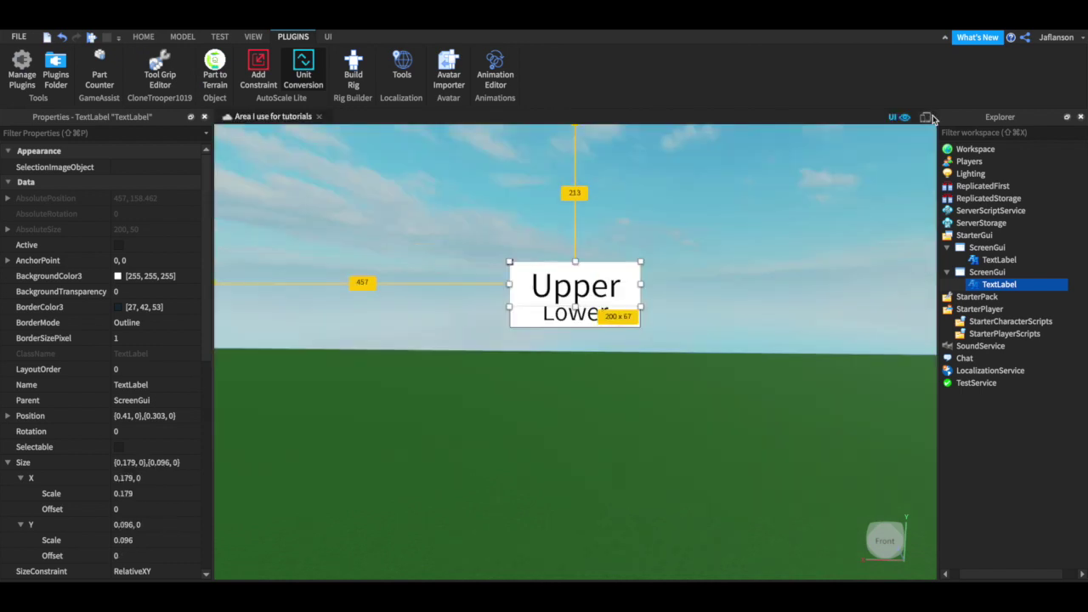
# - Preview the "Upper" and "Lower" labels on the emulated Samsung Galaxy S7 screen
pyautogui.click(926, 118)
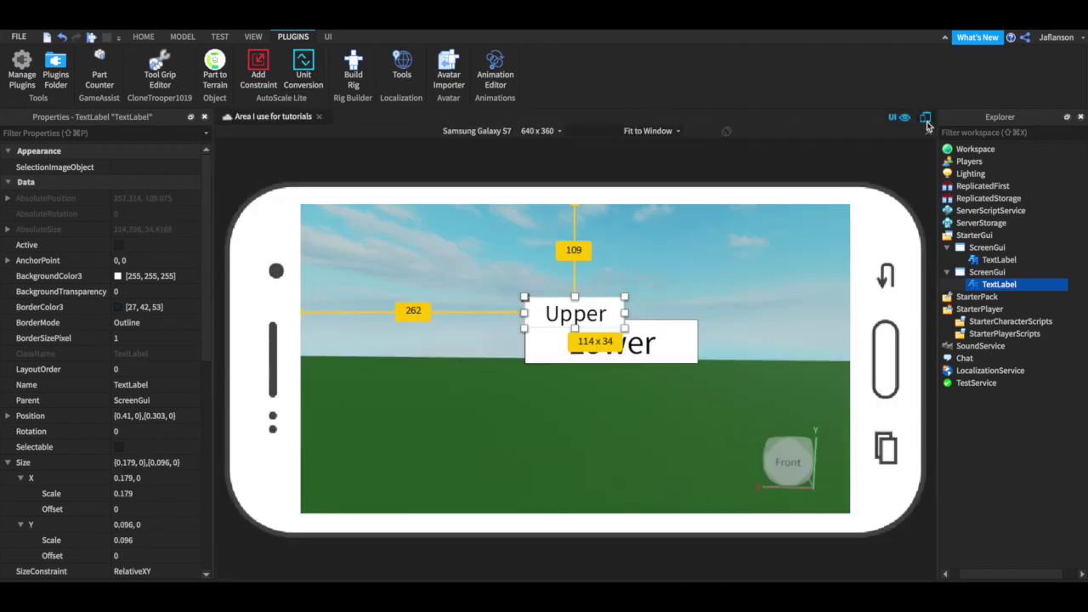
pyautogui.click(646, 418)
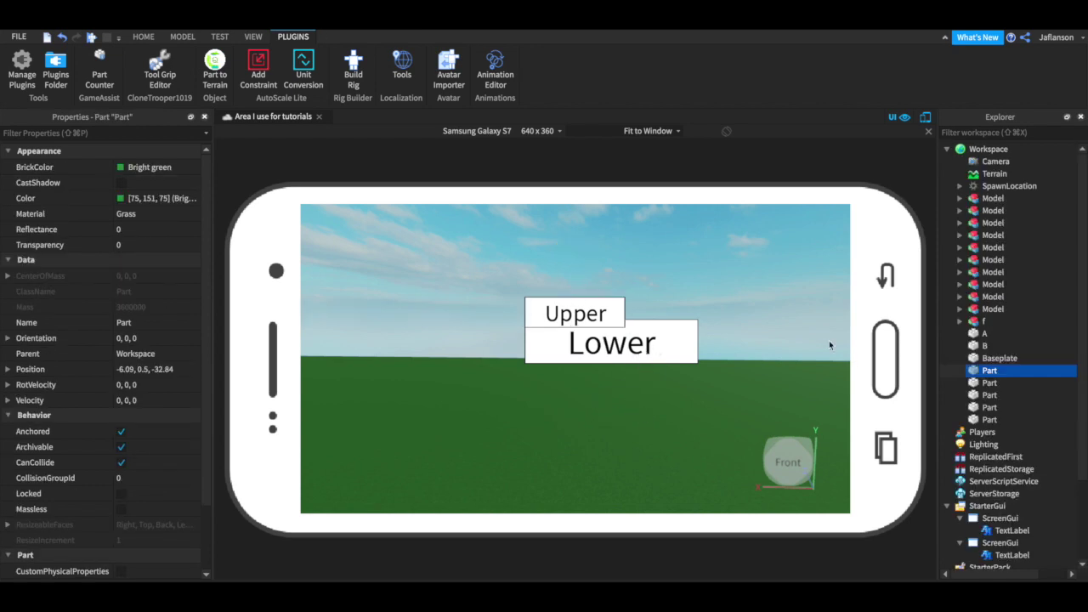
pyautogui.press('q')
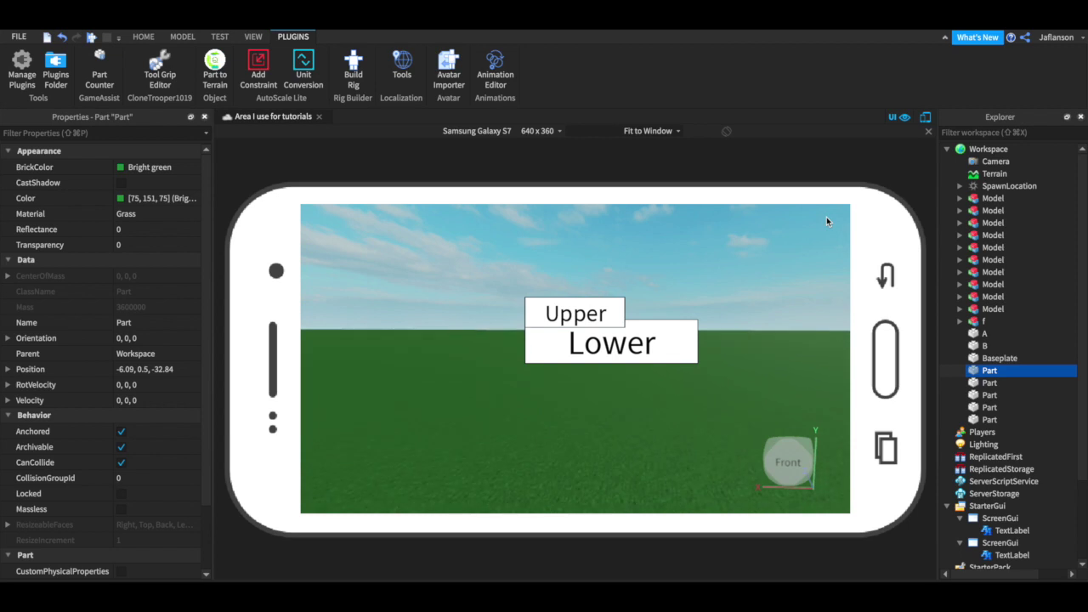
# - Convert the "Lower" label's size to scale while the Samsung Galaxy S7 emulation is active, and close the plugin window
pyautogui.click(613, 343)
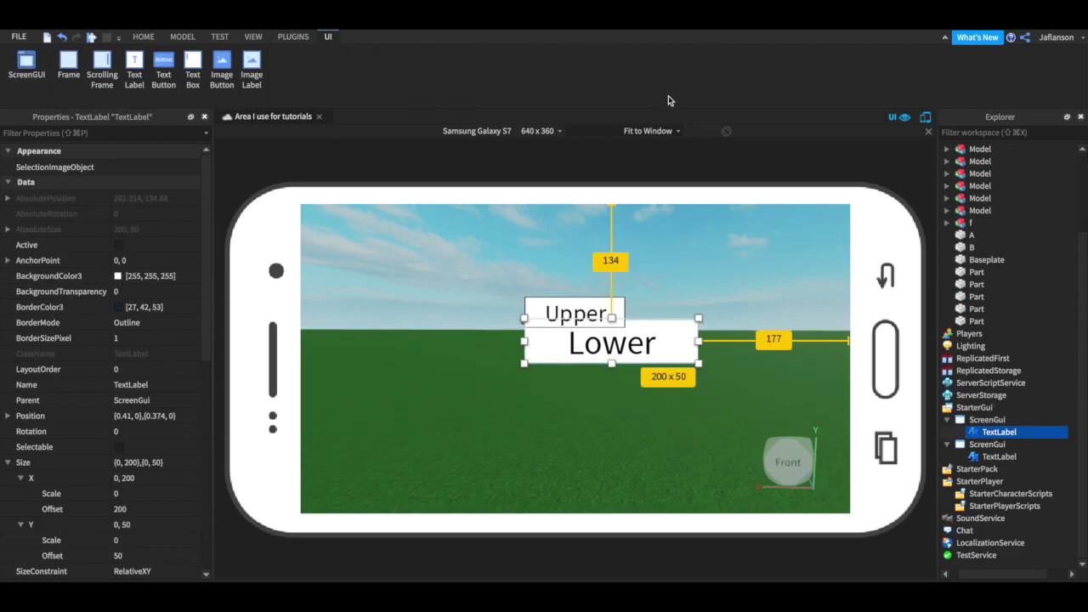
pyautogui.click(293, 36)
pyautogui.click(306, 75)
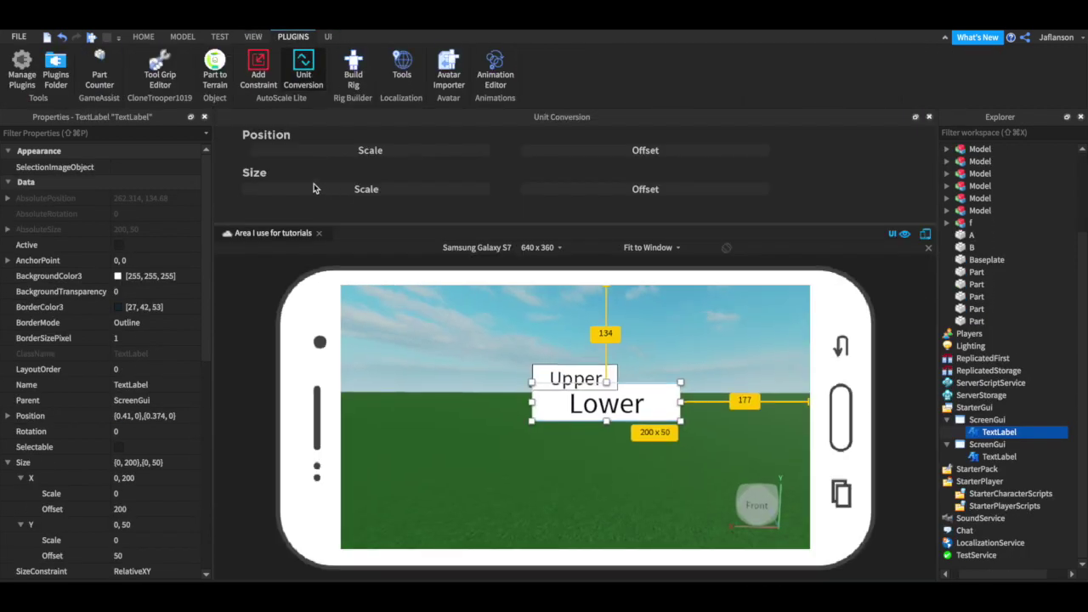
pyautogui.click(352, 188)
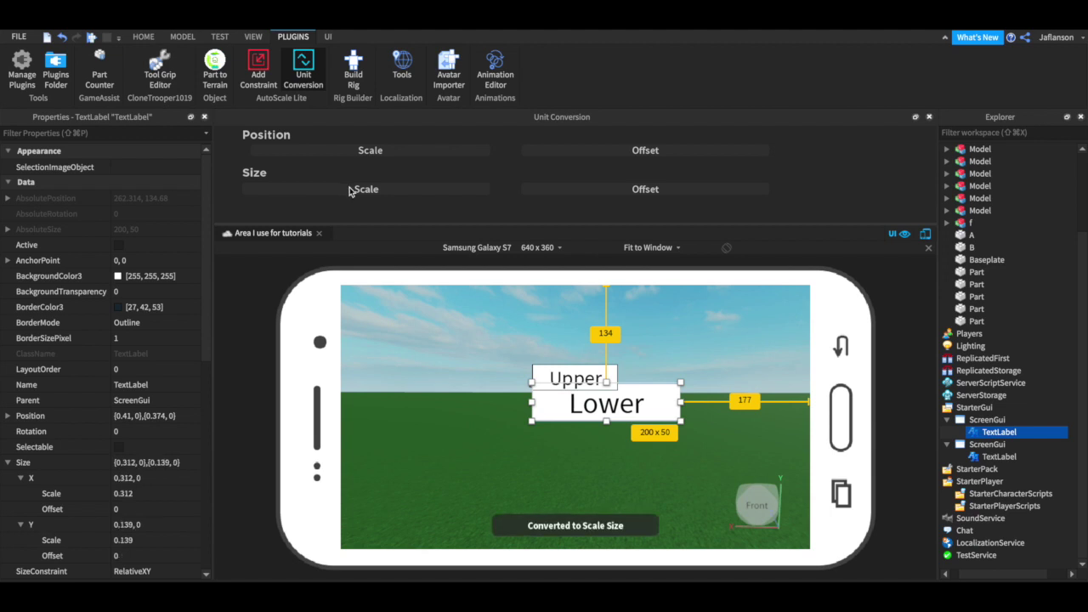
pyautogui.click(930, 117)
# - Compare the sizes of the "Upper" and "Lower" labels between the normal view and the emulated Samsung Galaxy S7 screen
pyautogui.click(928, 116)
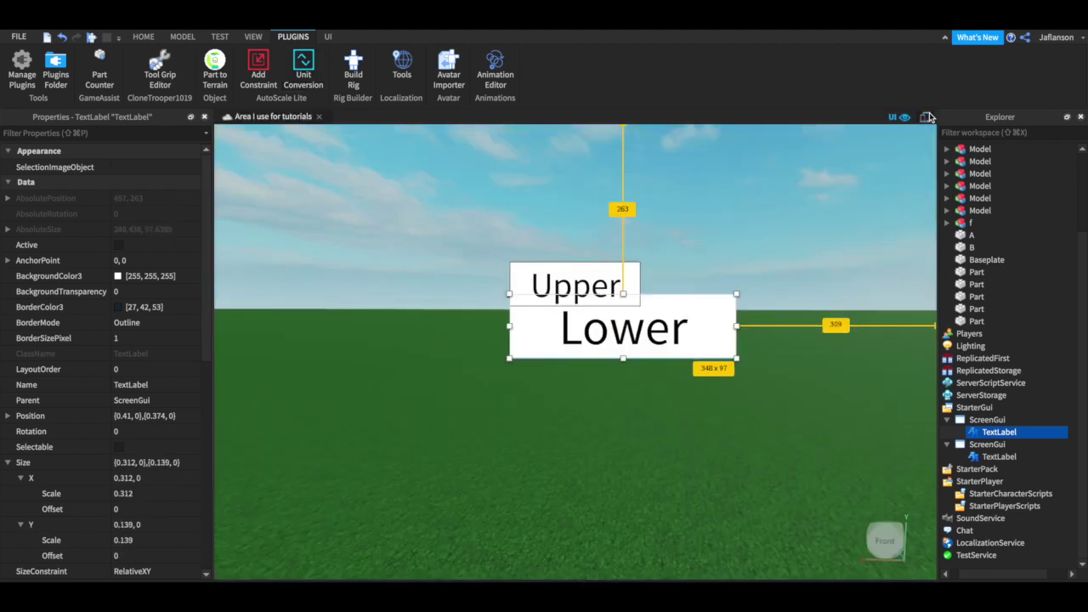
pyautogui.click(800, 222)
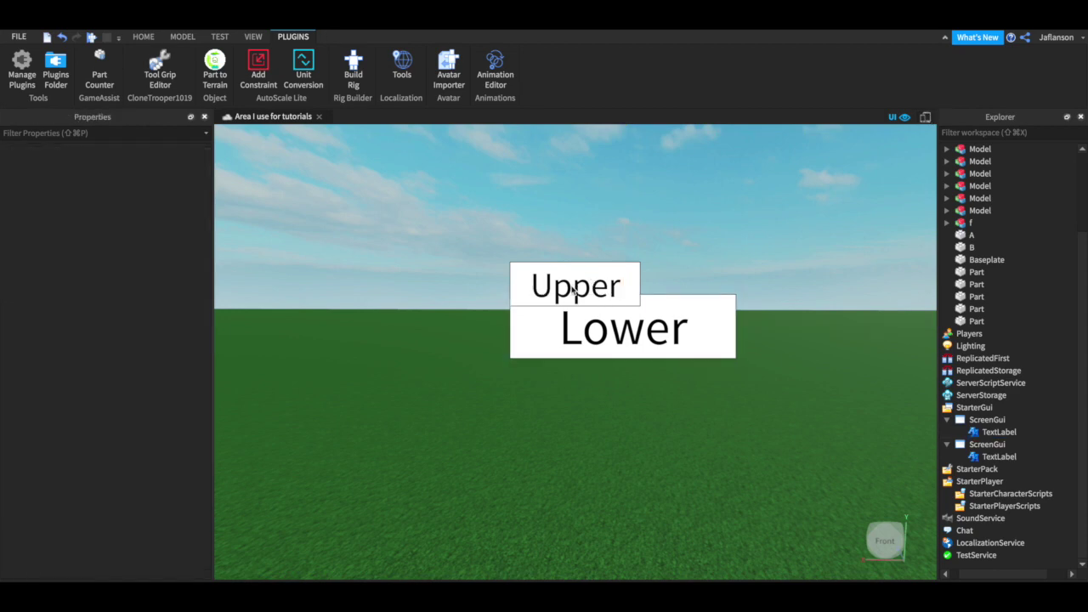
pyautogui.click(927, 117)
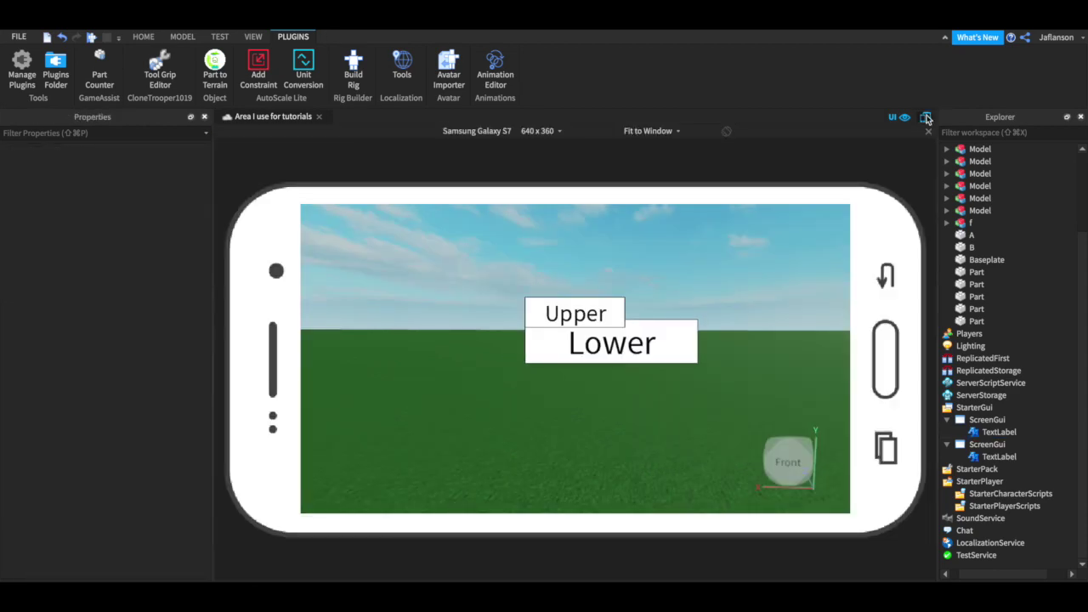
pyautogui.click(927, 118)
pyautogui.click(927, 118)
pyautogui.click(927, 117)
pyautogui.click(927, 118)
pyautogui.click(933, 118)
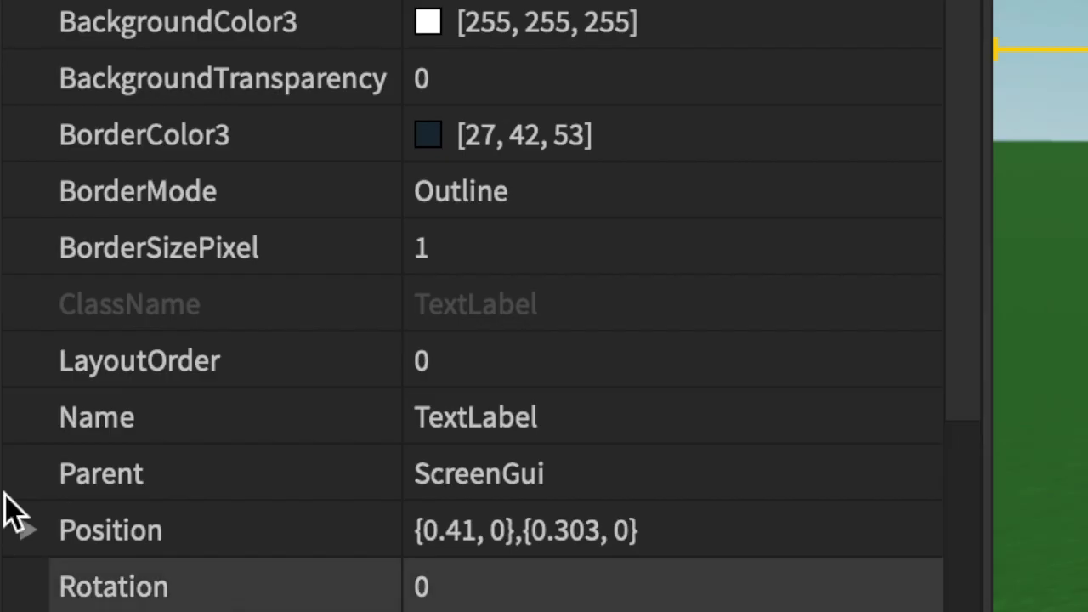
# - Examine the X and Y scale and offset components of the "Upper" label's Size property
pyautogui.scroll(-3, 28, 534)
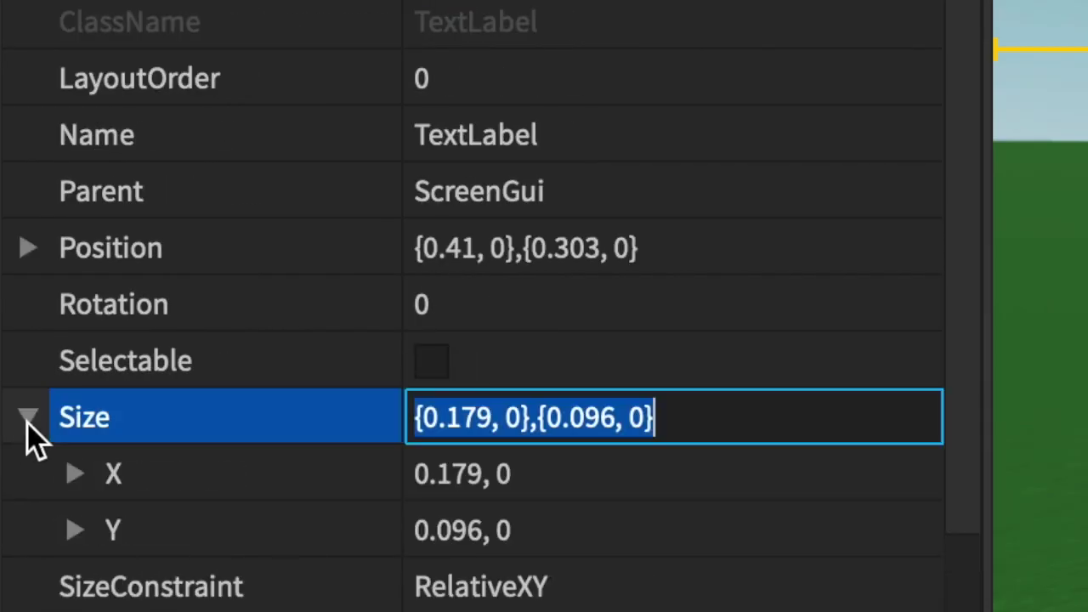
pyautogui.click(77, 477)
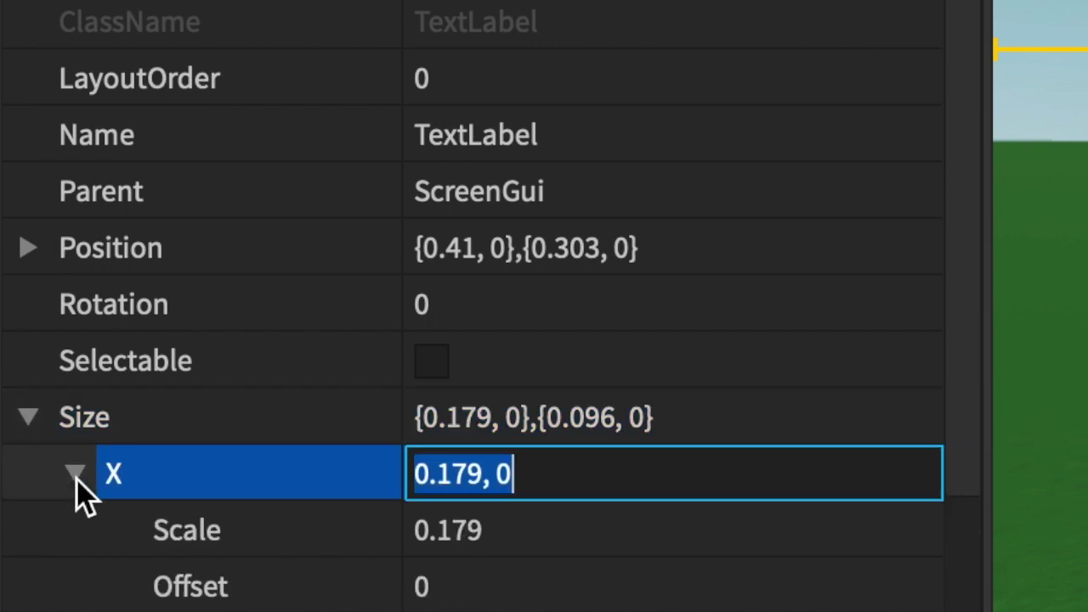
pyautogui.scroll(-3, 85, 510)
pyautogui.click(75, 474)
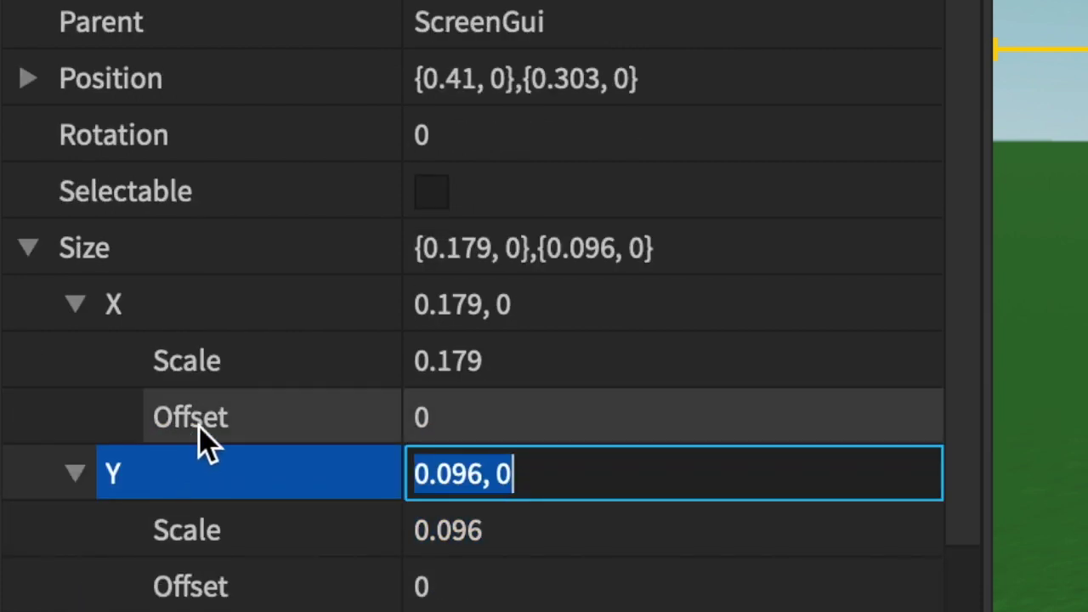